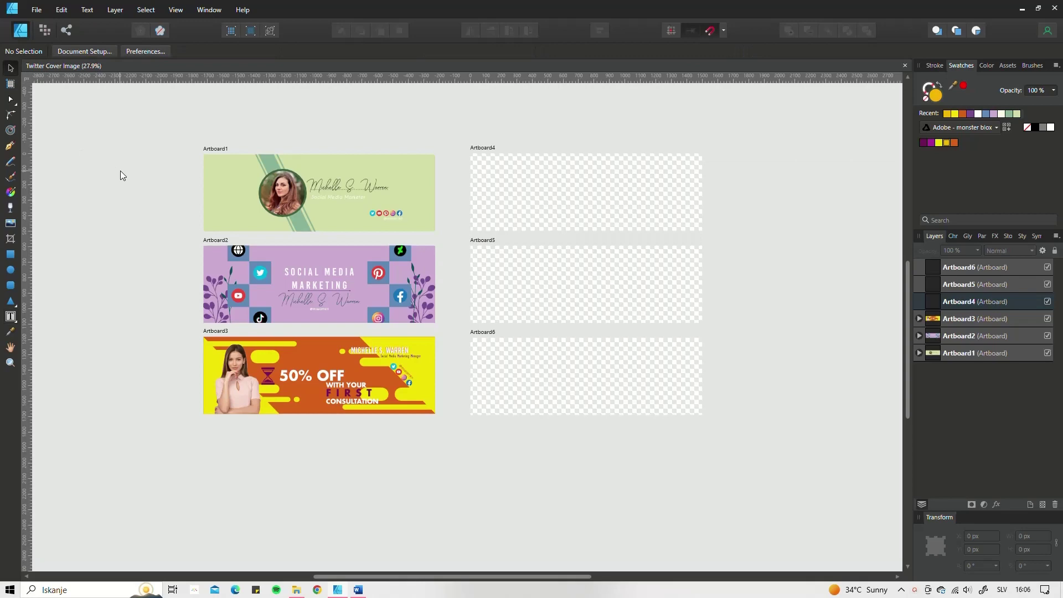
scroll(122, 176, up, 3)
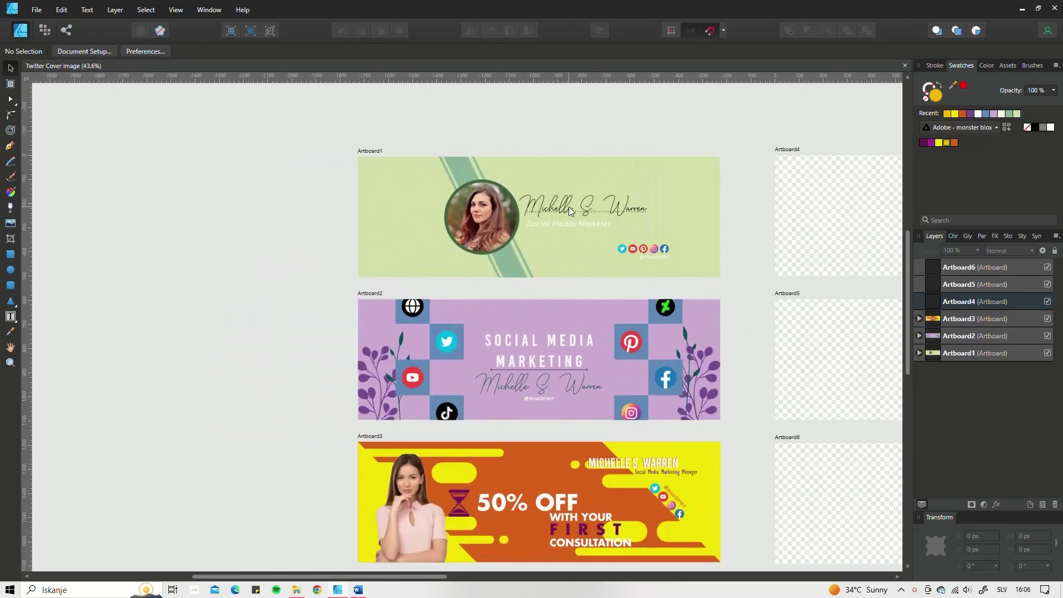
scroll(569, 207, up, 2)
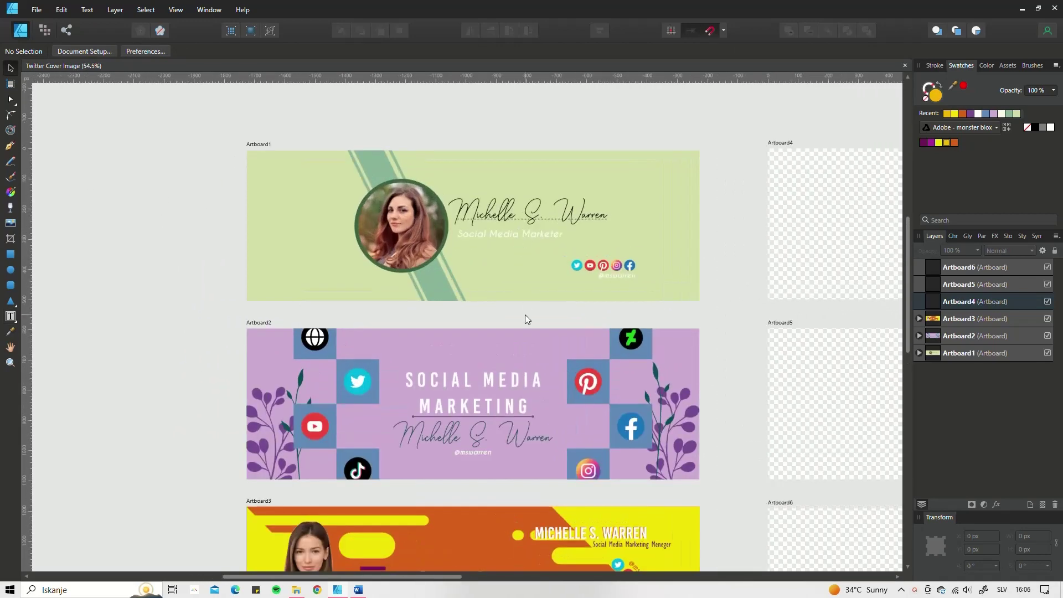
scroll(525, 320, down, 2)
scroll(502, 339, down, 3)
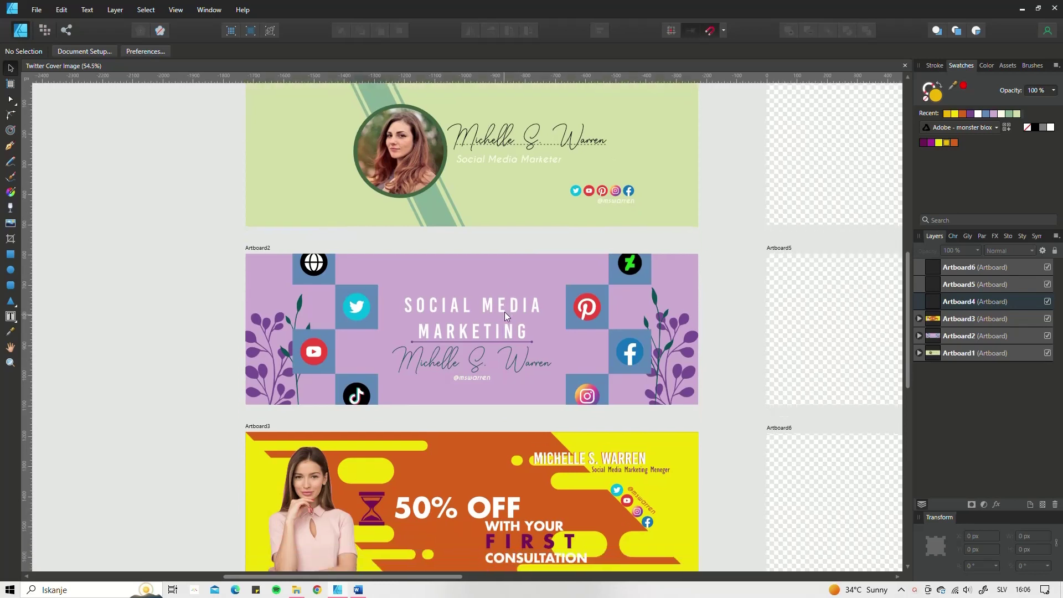
scroll(505, 249, down, 1)
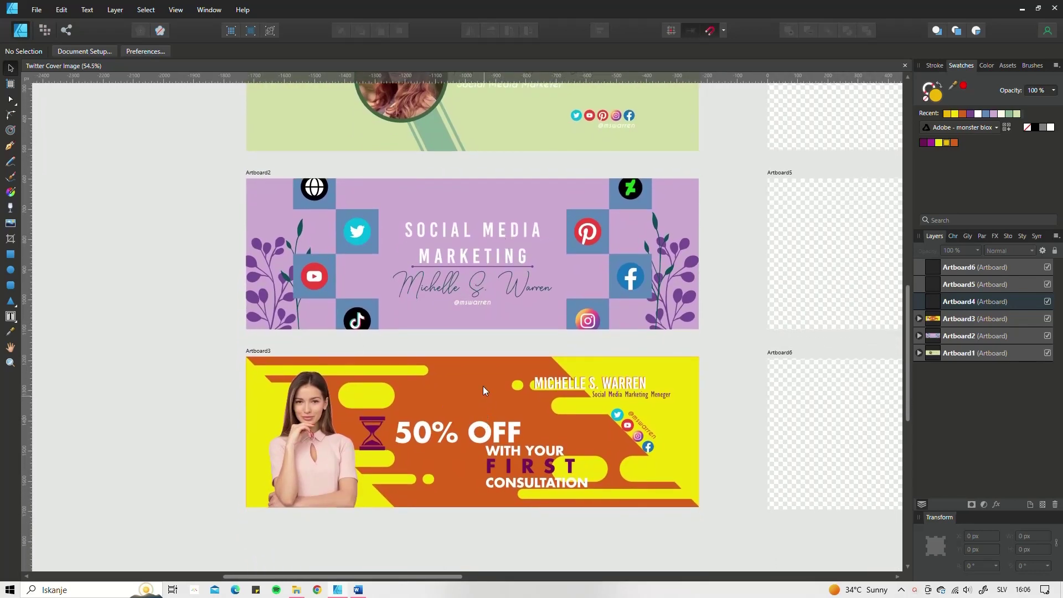
drag(484, 390, 487, 311)
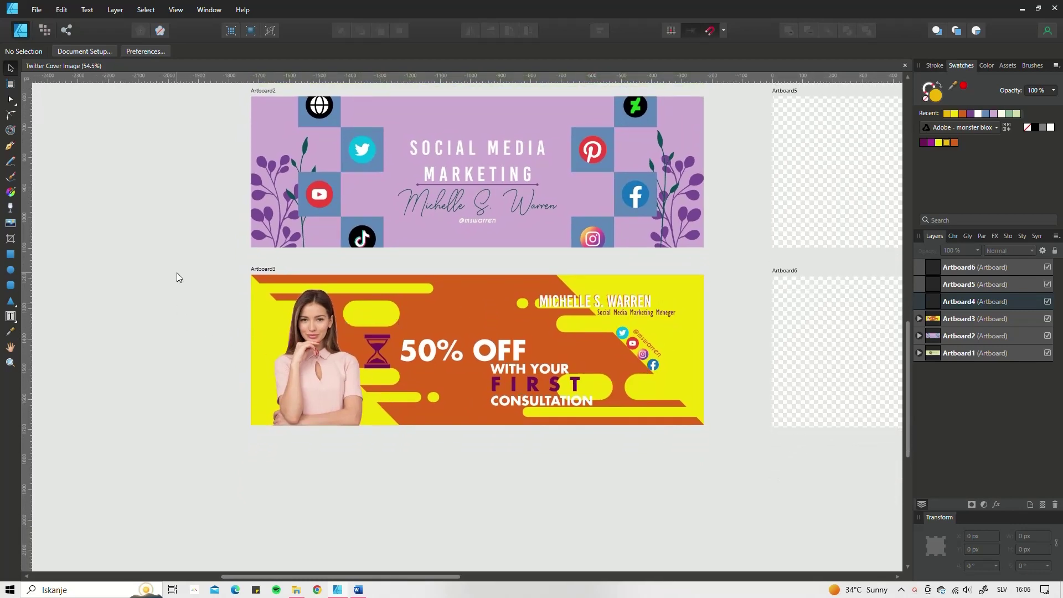
drag(177, 273, 170, 421)
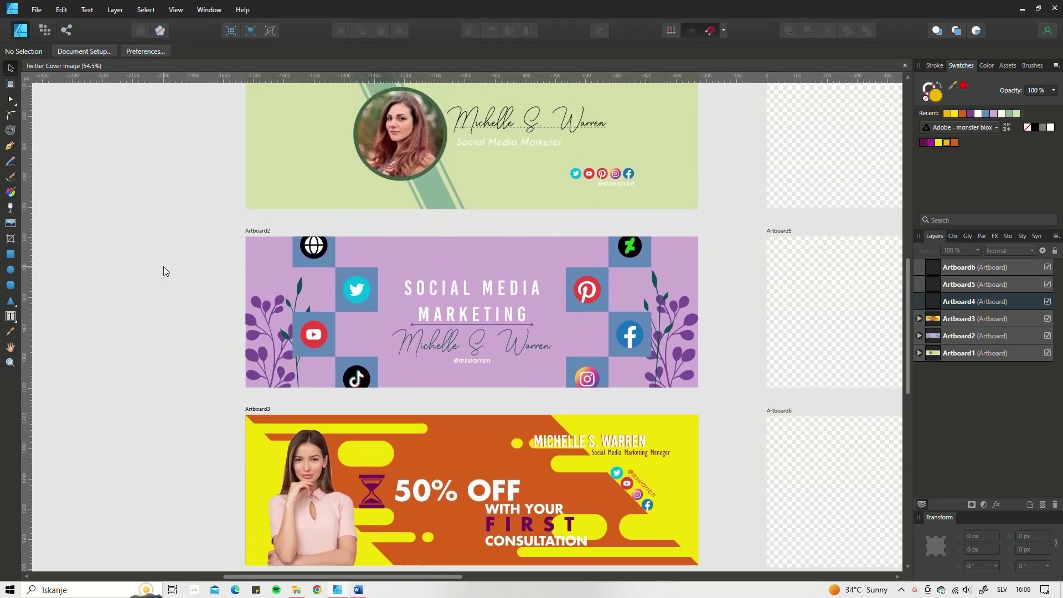
drag(164, 267, 157, 392)
drag(168, 285, 163, 287)
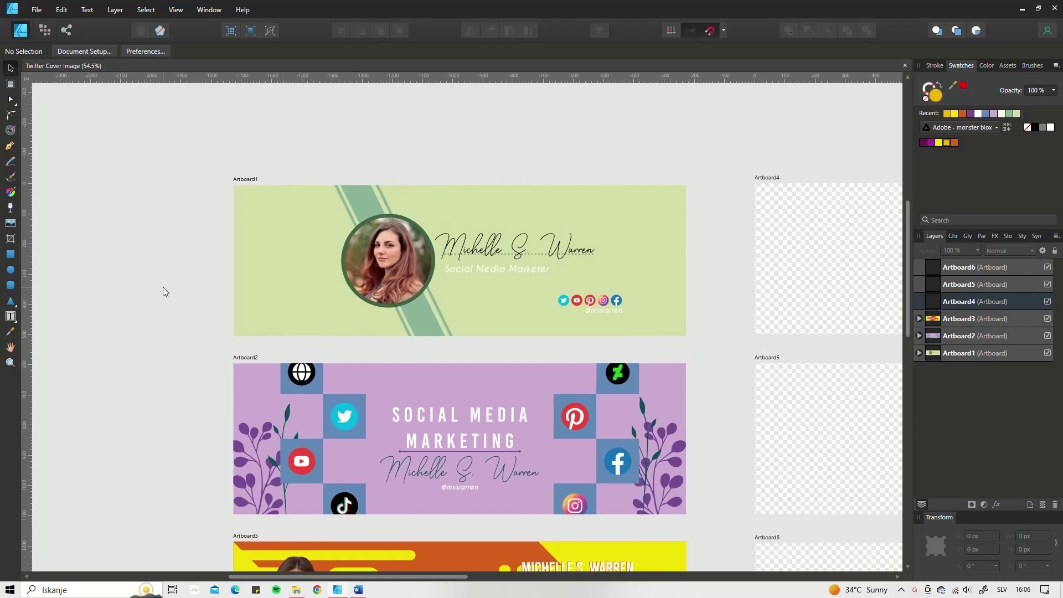
scroll(162, 289, down, 2)
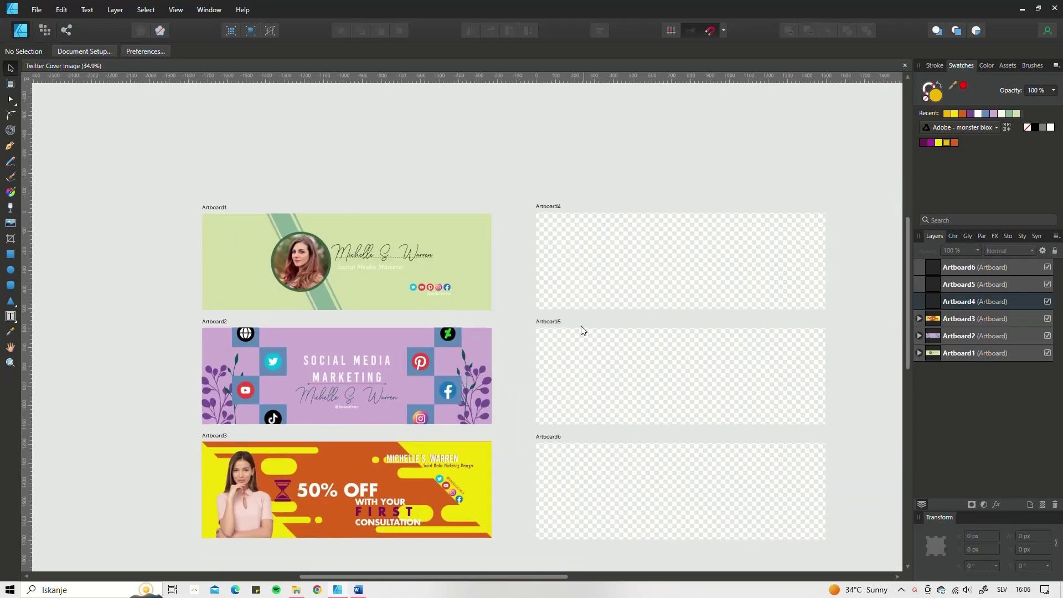
Step: Cover Artboard4 with a yellow background rectangle
drag(580, 326, 497, 280)
scroll(497, 280, down, 1)
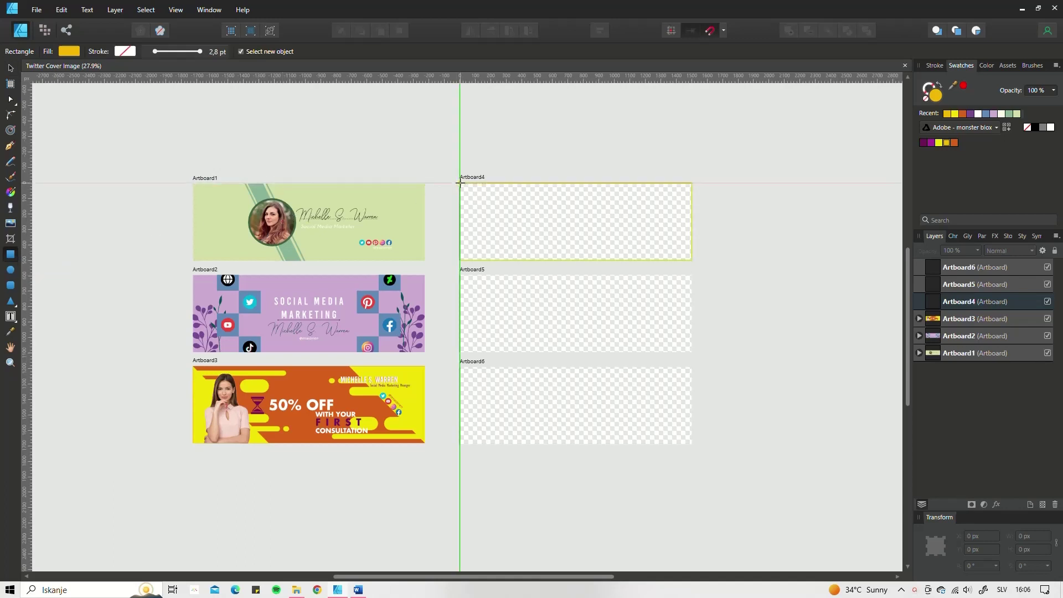
drag(459, 182, 627, 229)
drag(691, 265, 692, 265)
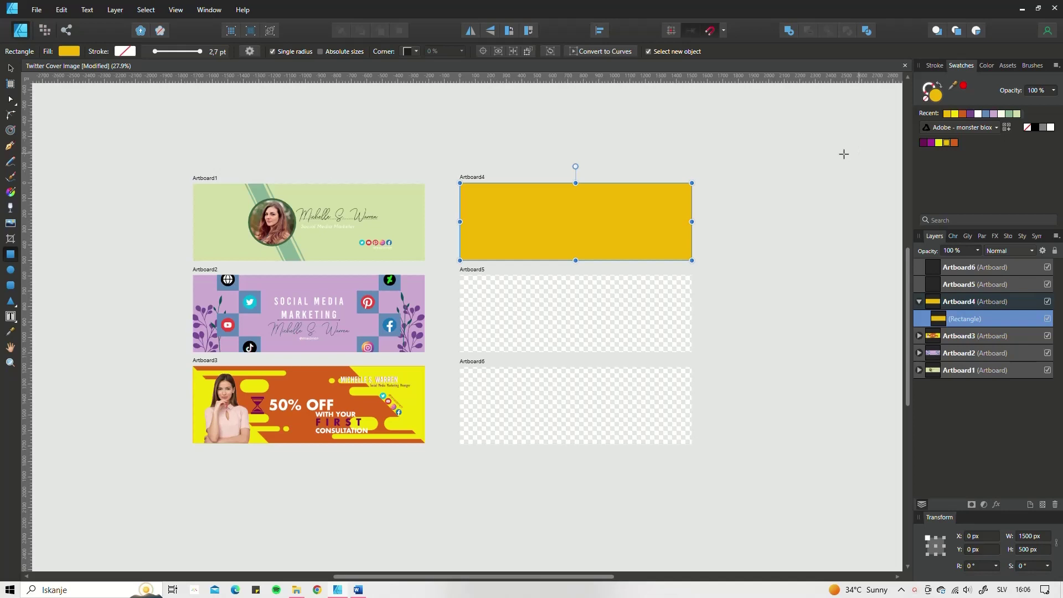
scroll(550, 214, up, 1)
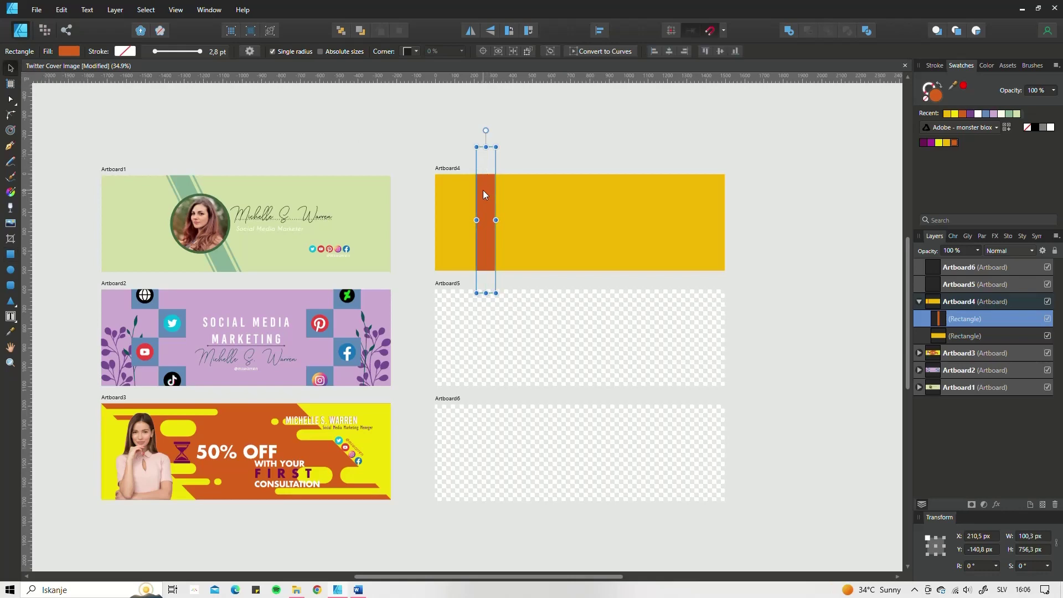
Step: Duplicate the orange stripe to the right and recolour the clouds from the Swatches
drag(483, 191, 518, 191)
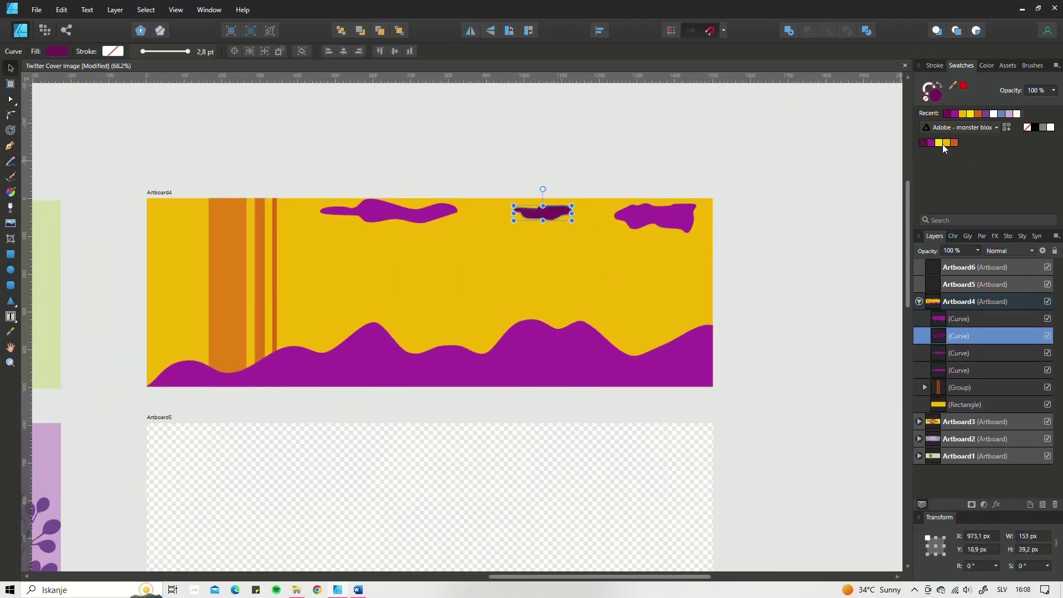
click(943, 143)
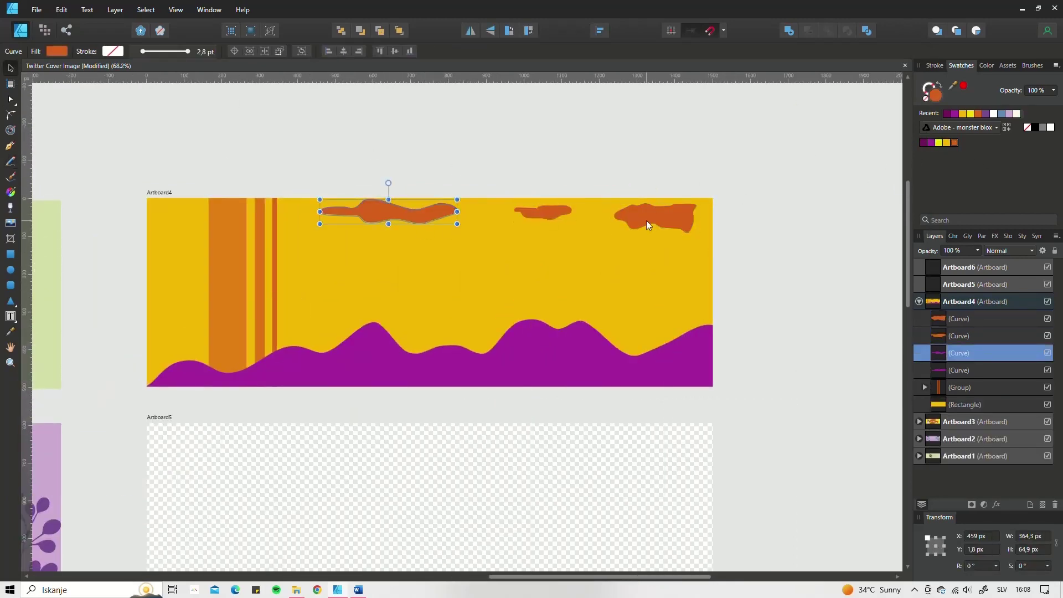
drag(313, 190, 883, 238)
Step: Give the purple wave a linear gradient with a light pink stop and a purple stop
click(836, 251)
scroll(720, 260, down, 3)
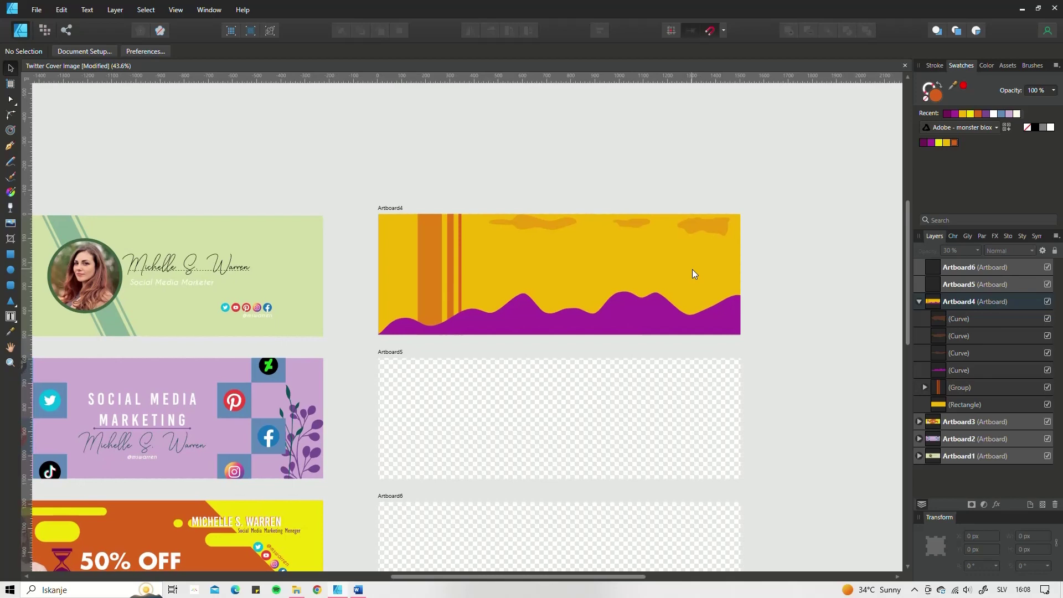
click(709, 285)
drag(609, 350, 591, 293)
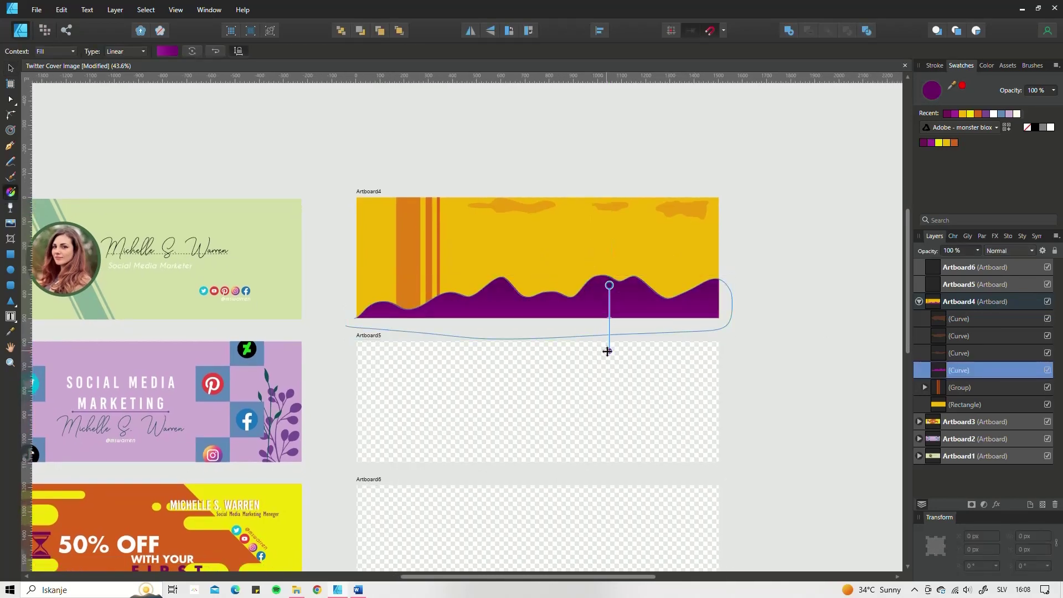
click(987, 66)
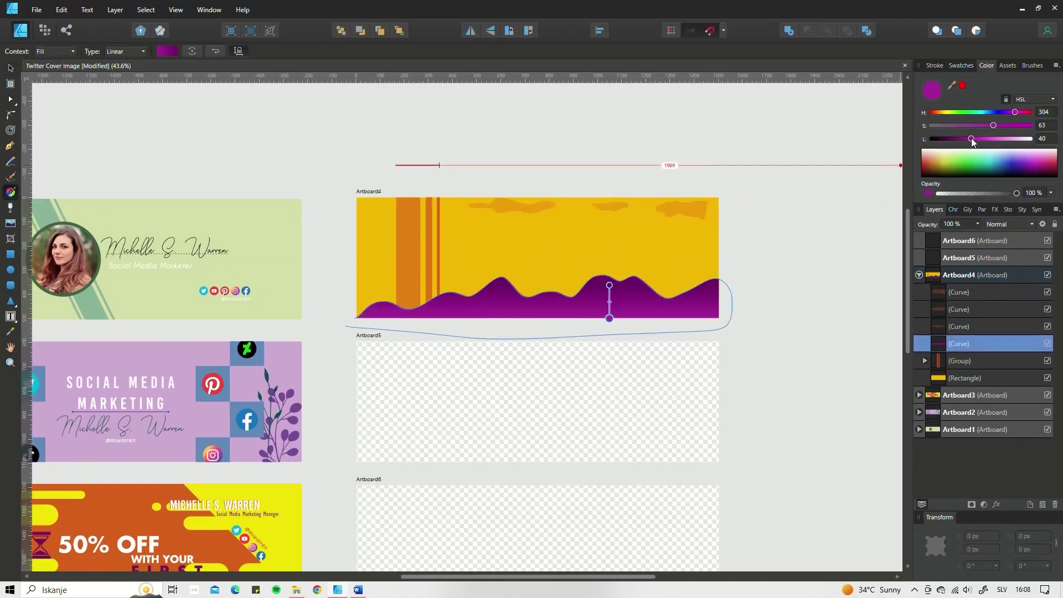
drag(962, 139, 1007, 140)
click(969, 66)
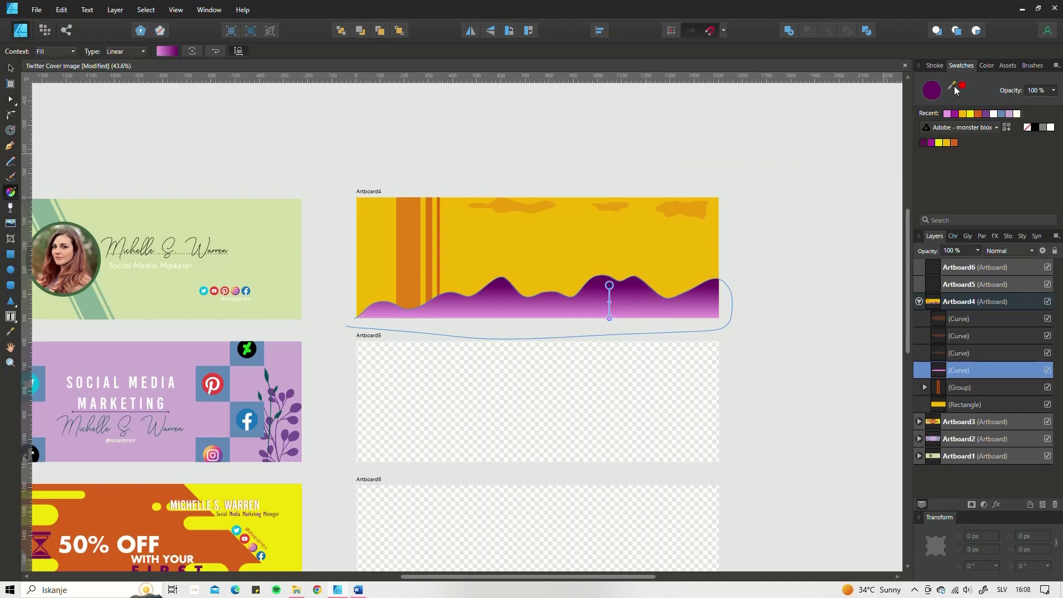
click(932, 143)
Step: Redraw the gradient vertically from the wave's peaks down to its bottom edge
scroll(646, 310, up, 3)
mouse_move(576, 276)
mouse_down()
mouse_move(579, 371)
mouse_move(560, 273)
mouse_move(575, 281)
mouse_move(566, 234)
mouse_up()
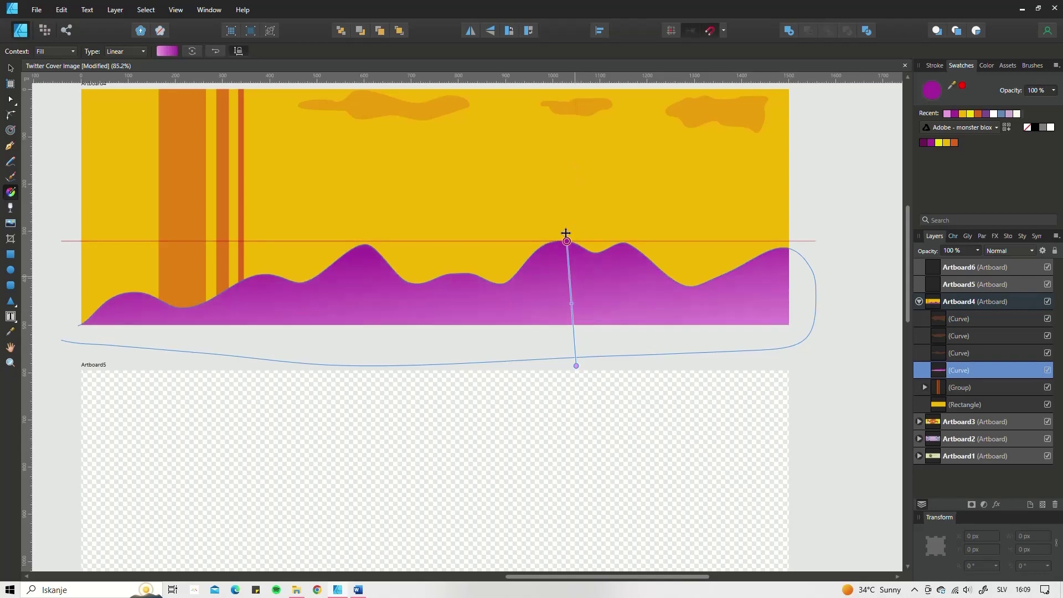
drag(578, 365, 569, 326)
scroll(554, 328, down, 3)
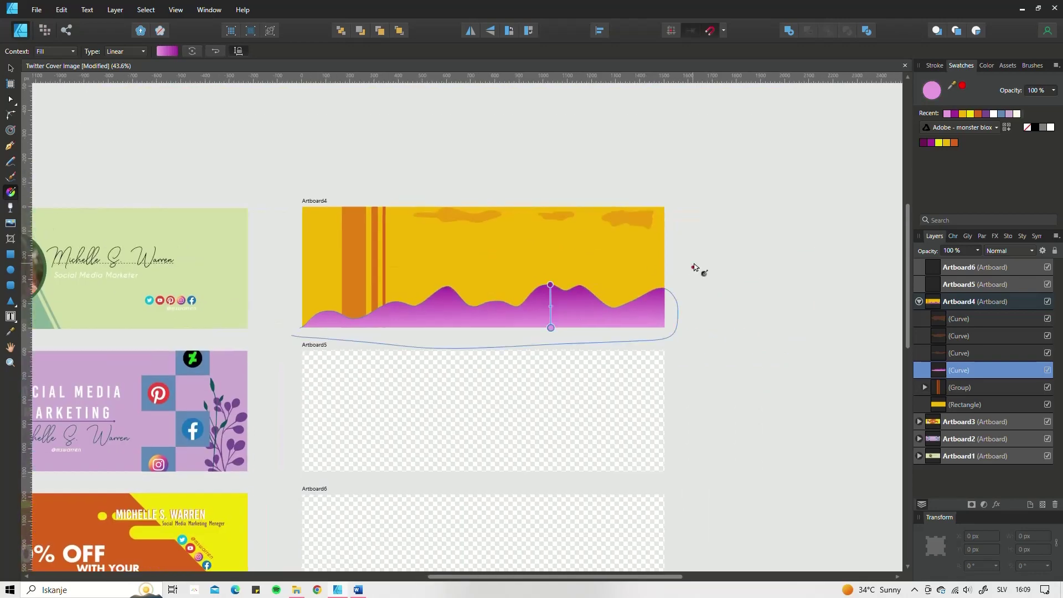
Step: Draw a yellow circle as a sun and a yellow triangle on the cover
click(435, 159)
scroll(221, 194, down, 1)
key(m)
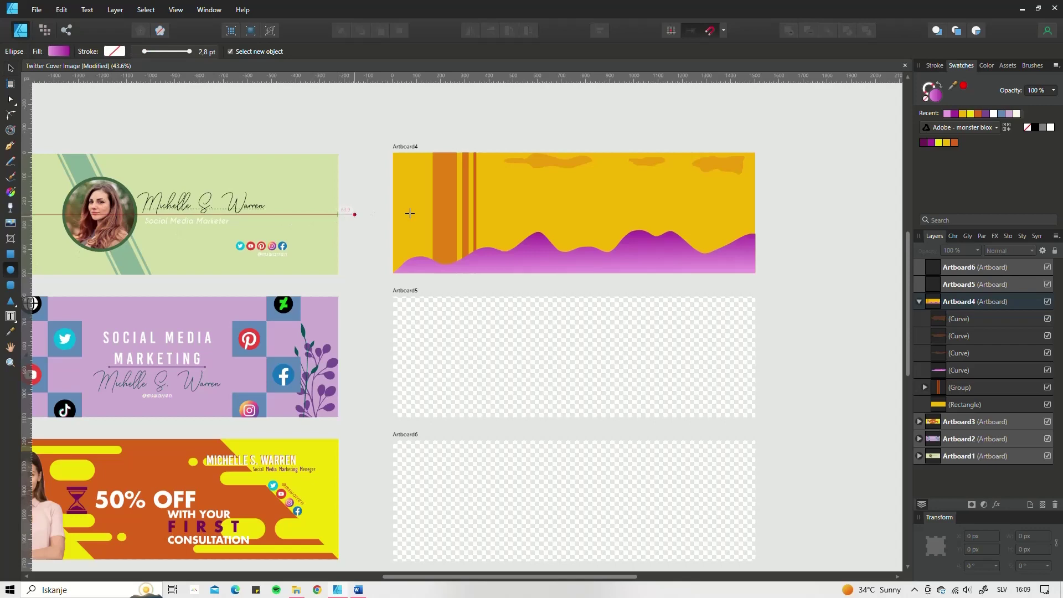
drag(513, 227, 520, 231)
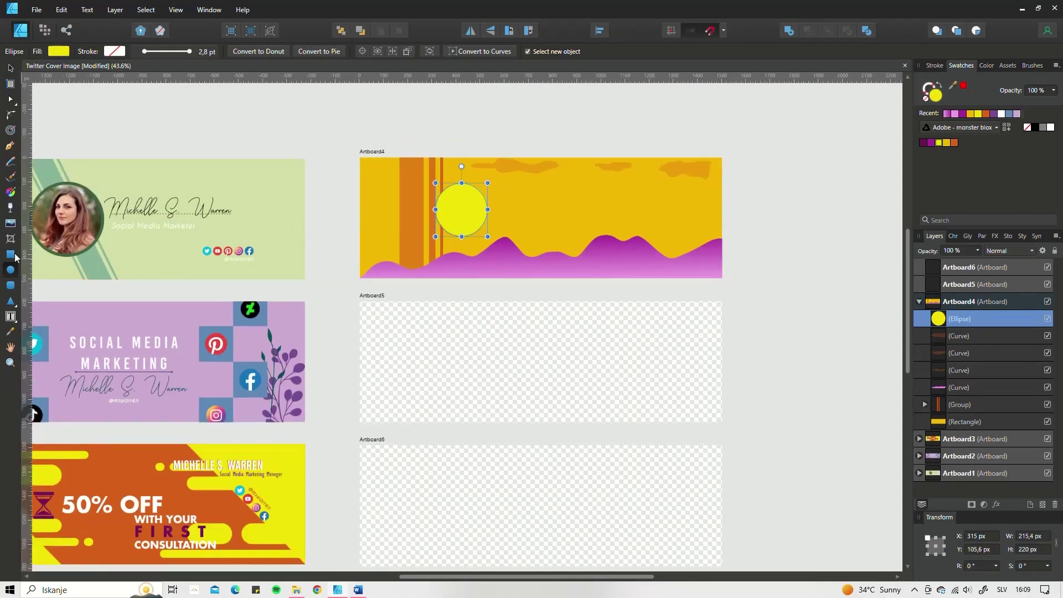
click(15, 305)
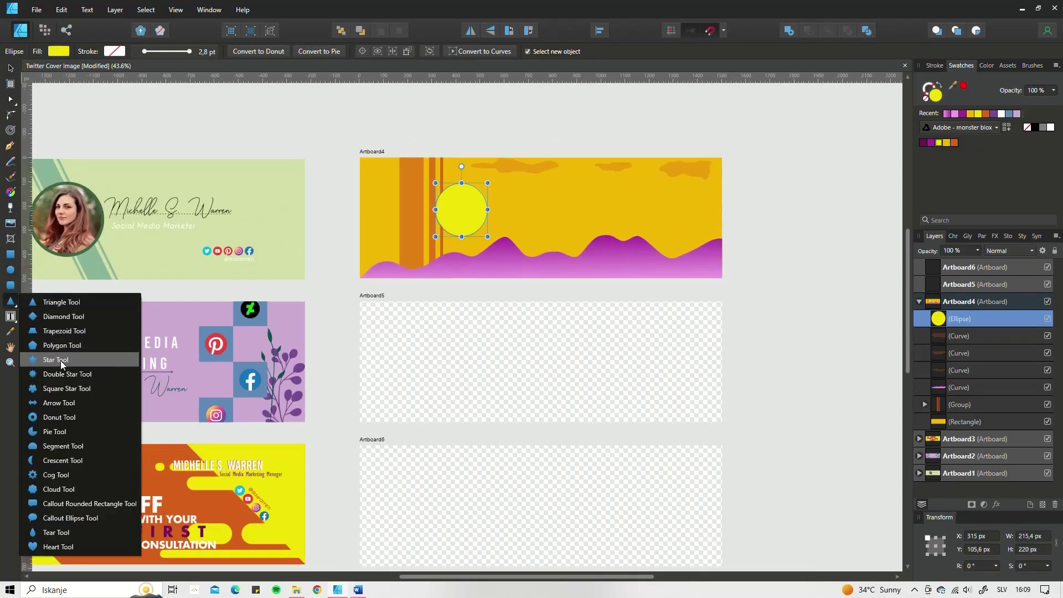
click(69, 306)
drag(577, 254, 578, 255)
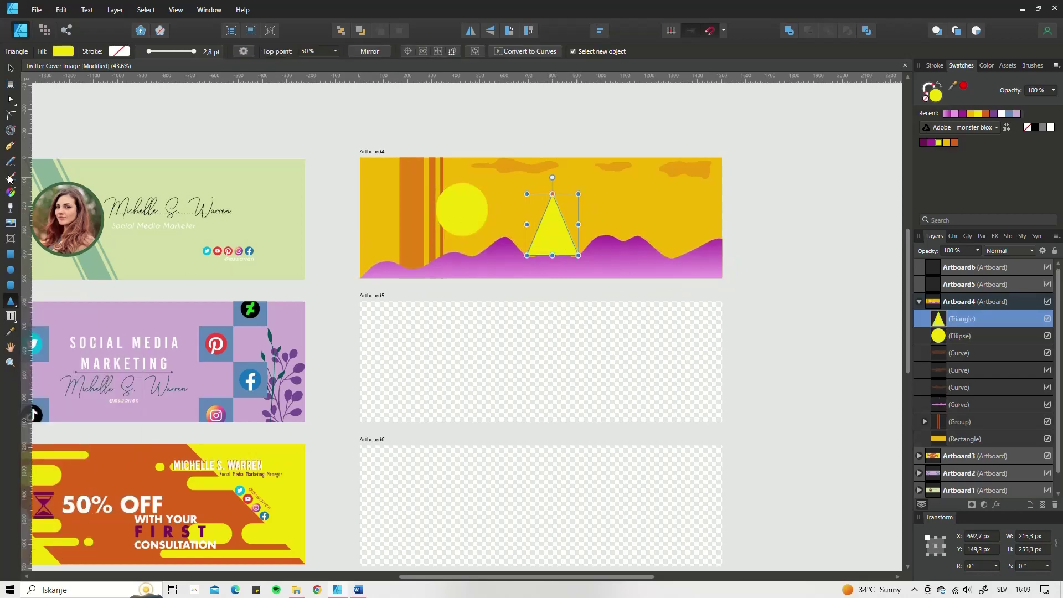
Step: Shrink the purple hexagon and nudge it slightly right and down
click(10, 147)
scroll(562, 201, up, 3)
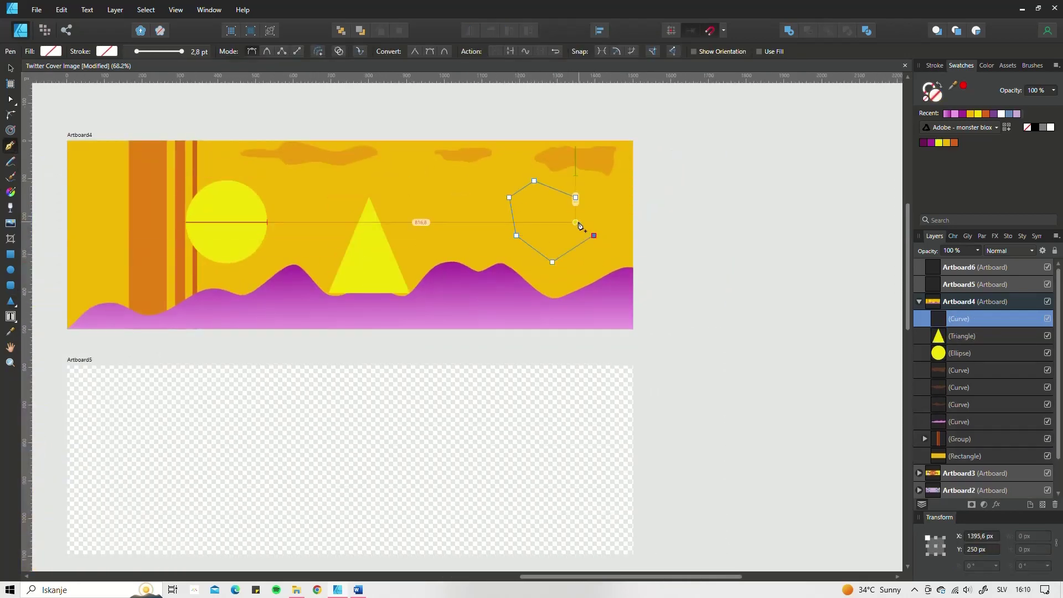
key(v)
scroll(581, 225, up, 3)
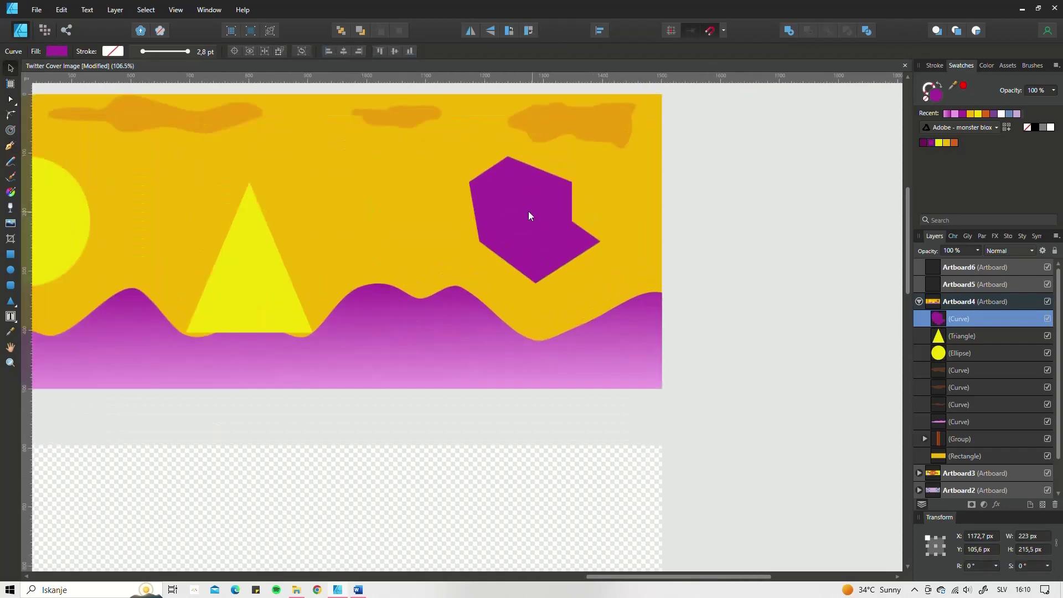
drag(624, 178, 551, 249)
drag(543, 294, 558, 303)
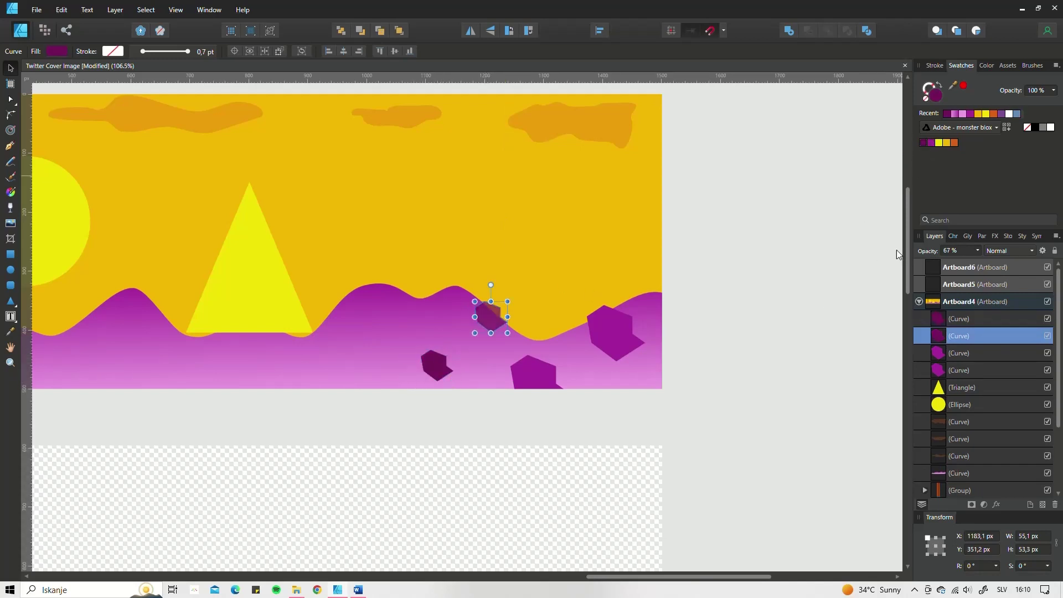
Step: Move the yellow triangle right and beneath the purple waves, above the background
drag(242, 272, 434, 271)
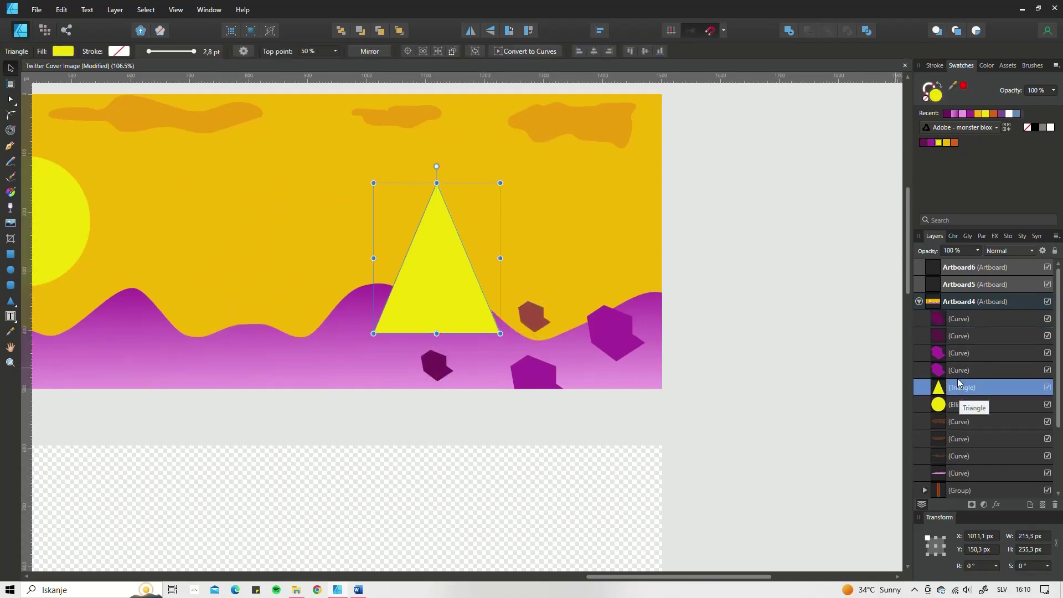
drag(960, 382, 918, 420)
scroll(333, 297, down, 3)
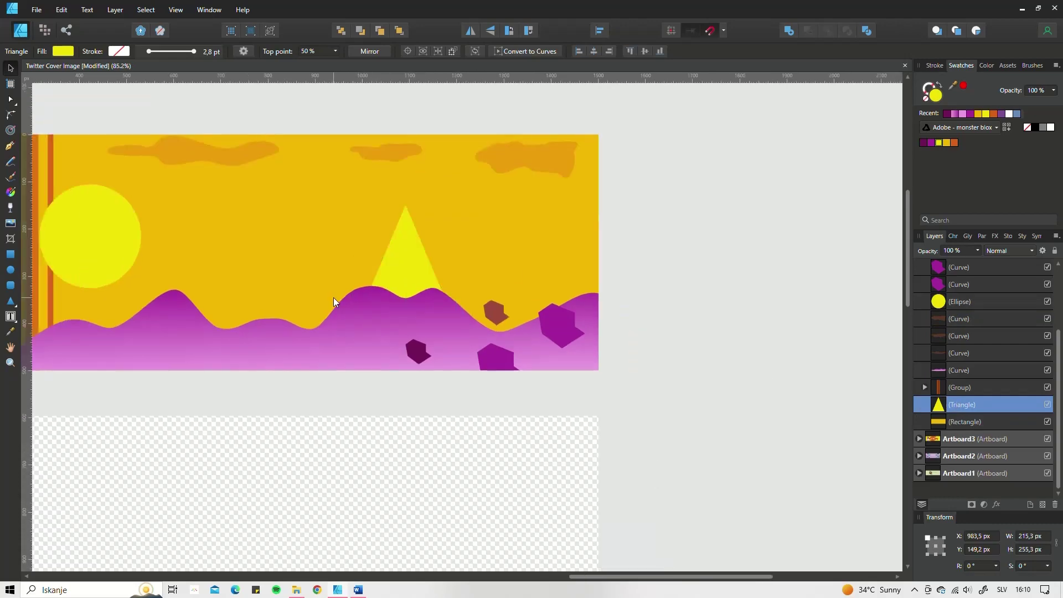
Step: Search Twitter for 'graphic design' and show only People results
click(204, 252)
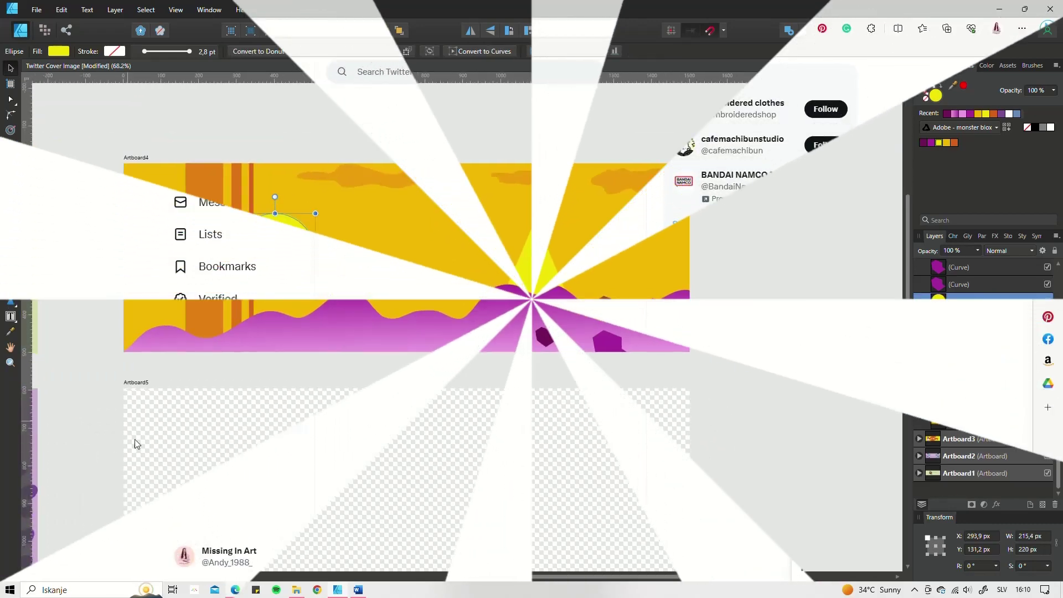
click(444, 72)
text(graphic design)
key(Return)
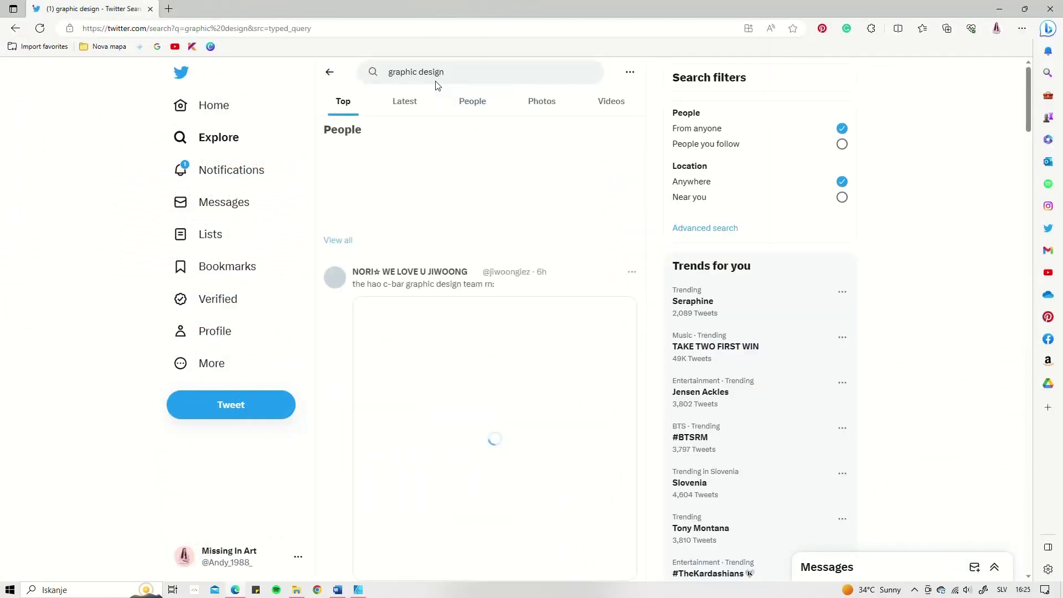
click(471, 102)
Step: Browse design profiles including GraphicDesign& and GRAPHIC DESIGN SINCE '16
click(380, 128)
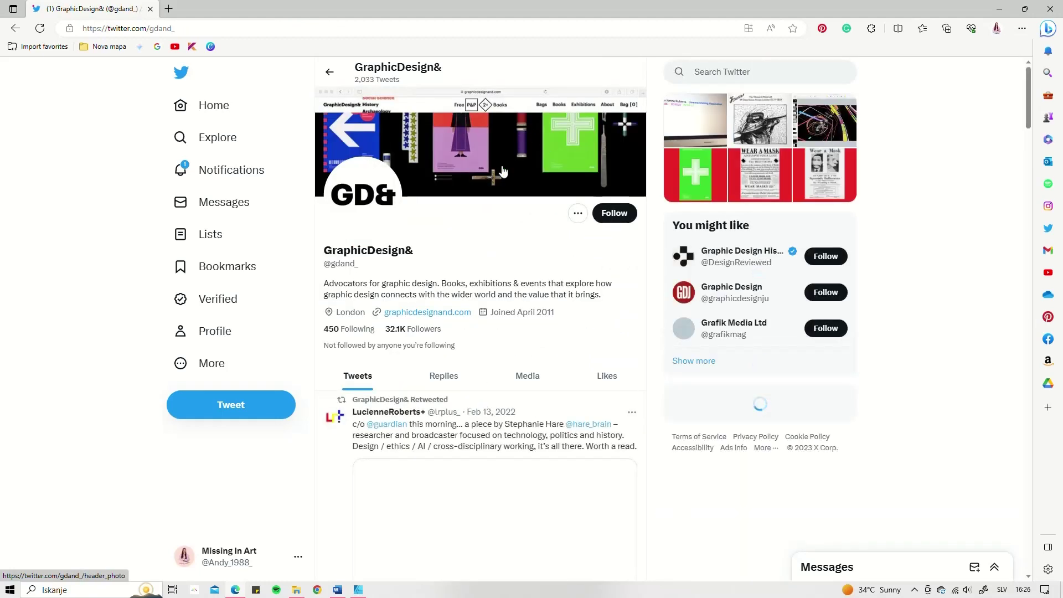
click(329, 72)
click(421, 232)
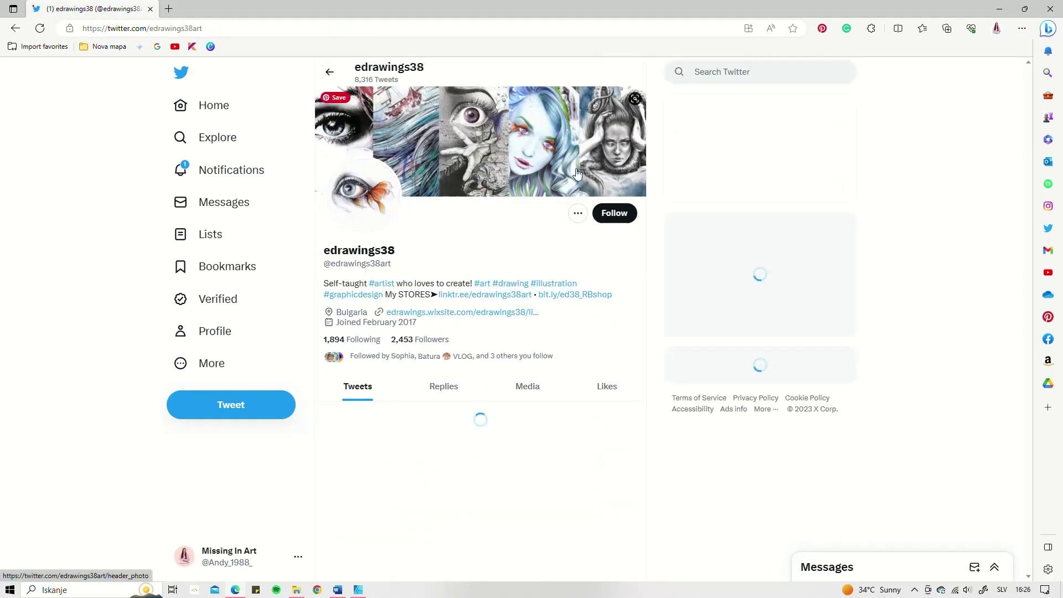
click(330, 72)
click(380, 285)
click(330, 72)
click(363, 355)
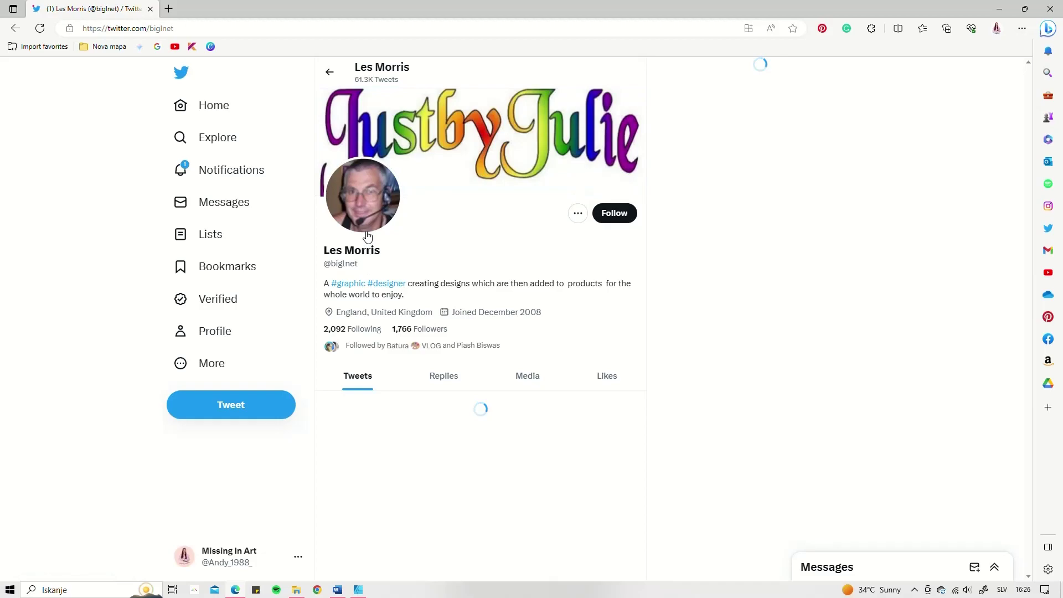
click(329, 72)
click(383, 418)
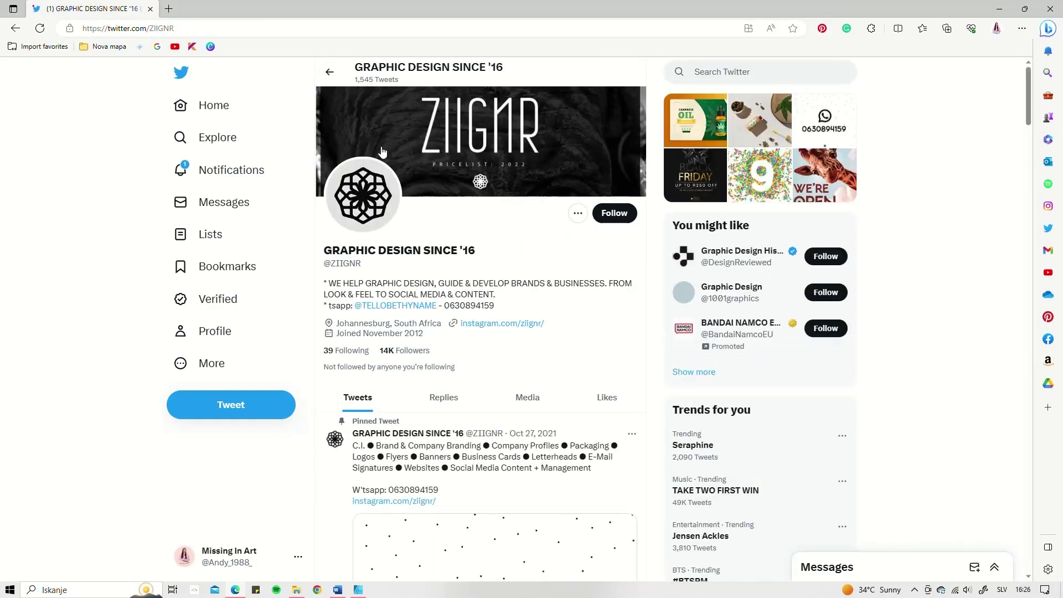
click(329, 72)
Step: Browse the AAU, RISD, Graphic Design and GraphicDesignNY profiles, then open your own profile
scroll(388, 310, down, 4)
click(391, 311)
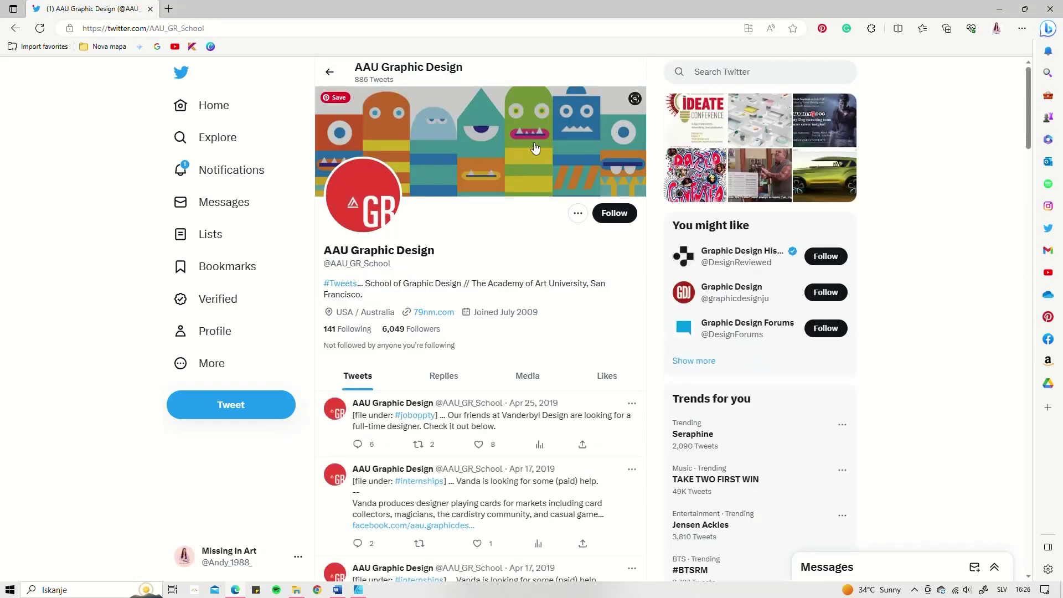
click(329, 73)
click(388, 302)
click(329, 72)
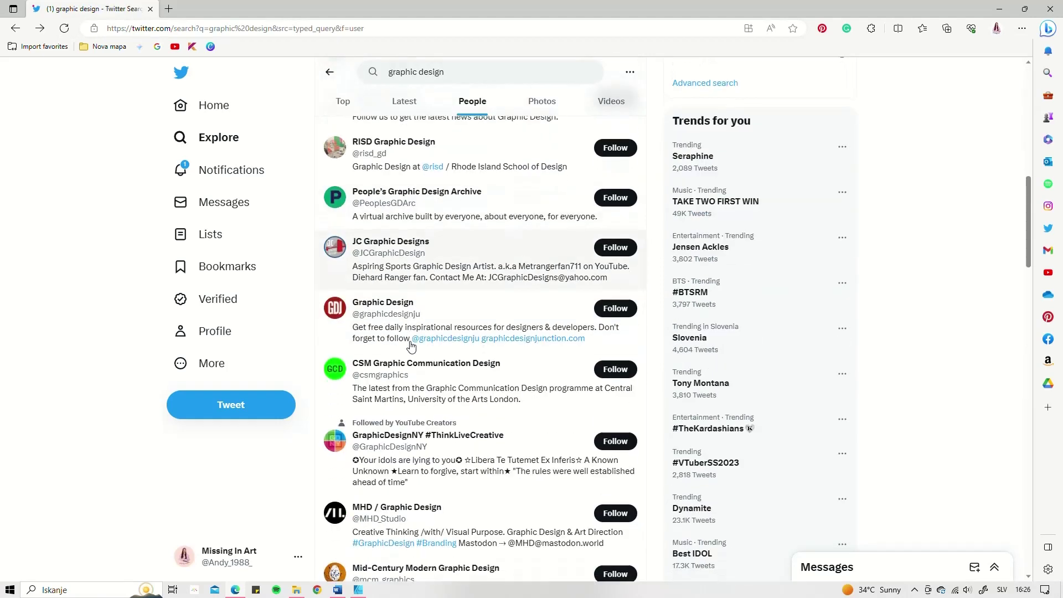
click(410, 346)
click(330, 72)
scroll(380, 332, down, 3)
click(372, 278)
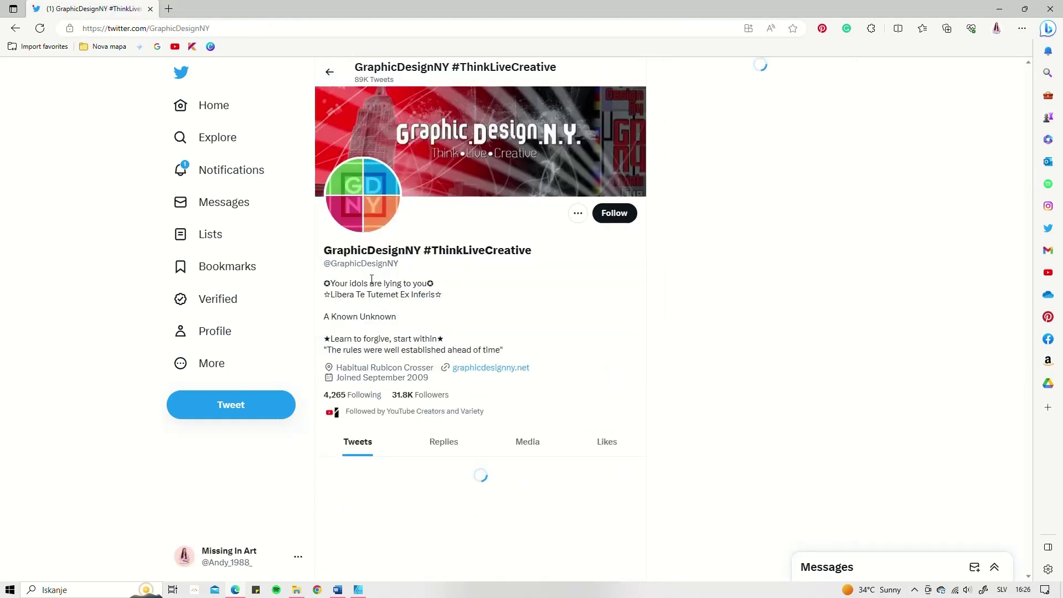
click(215, 331)
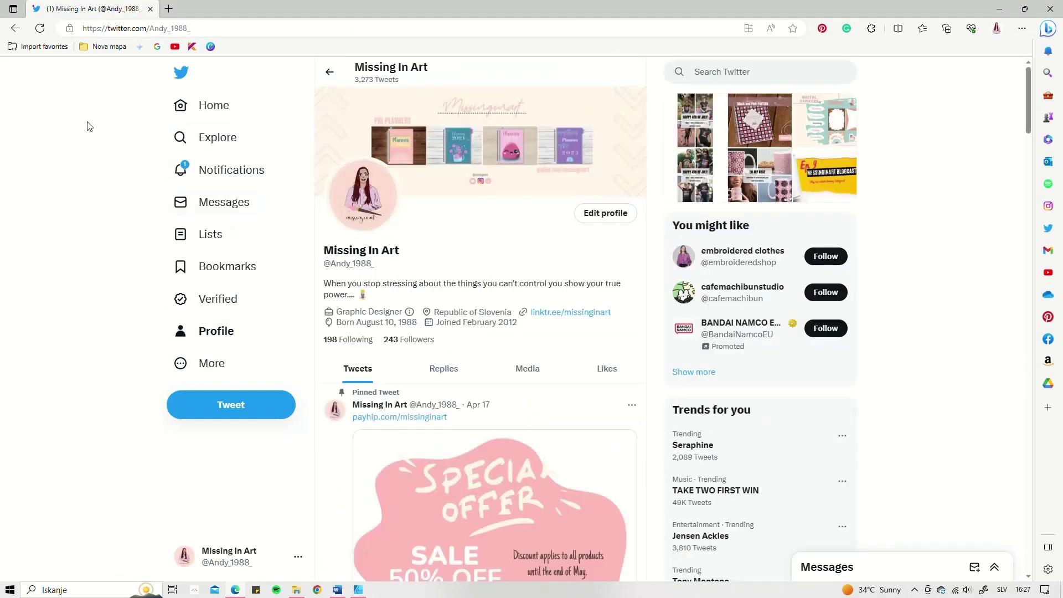
Step: Google 'pinterest' and open the Pinterest website
click(157, 47)
text(pinterest)
key(Return)
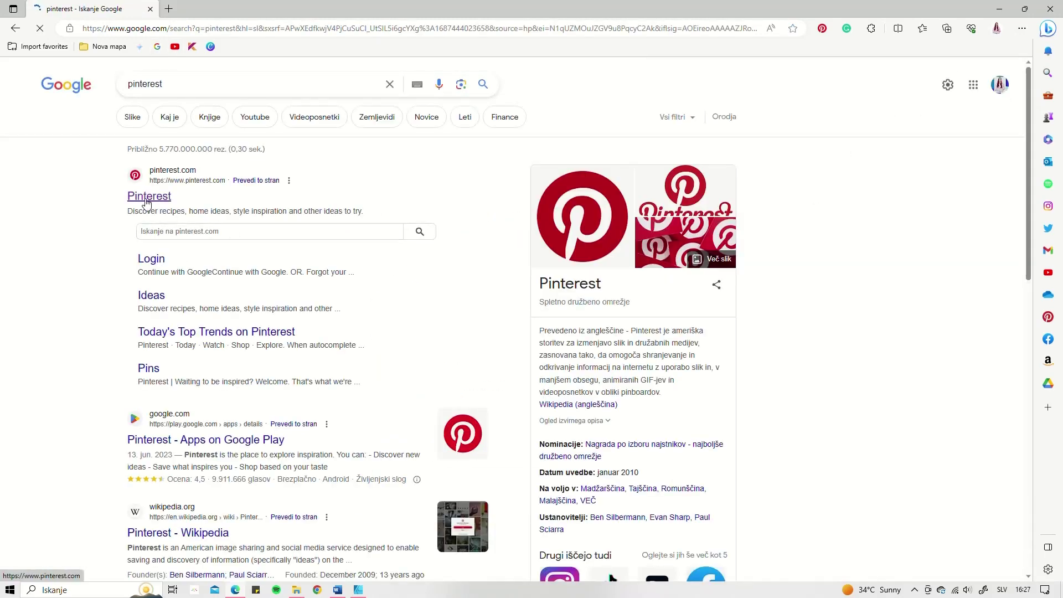
click(145, 195)
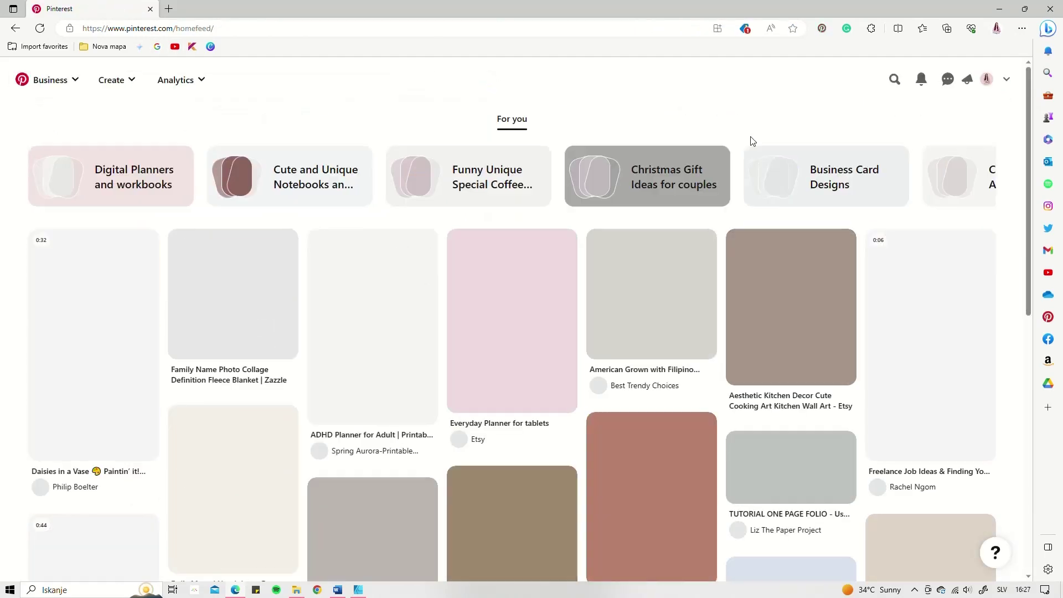
Step: Search Pinterest for 'twitter header ideas for businesses'
click(886, 79)
text(twitter head)
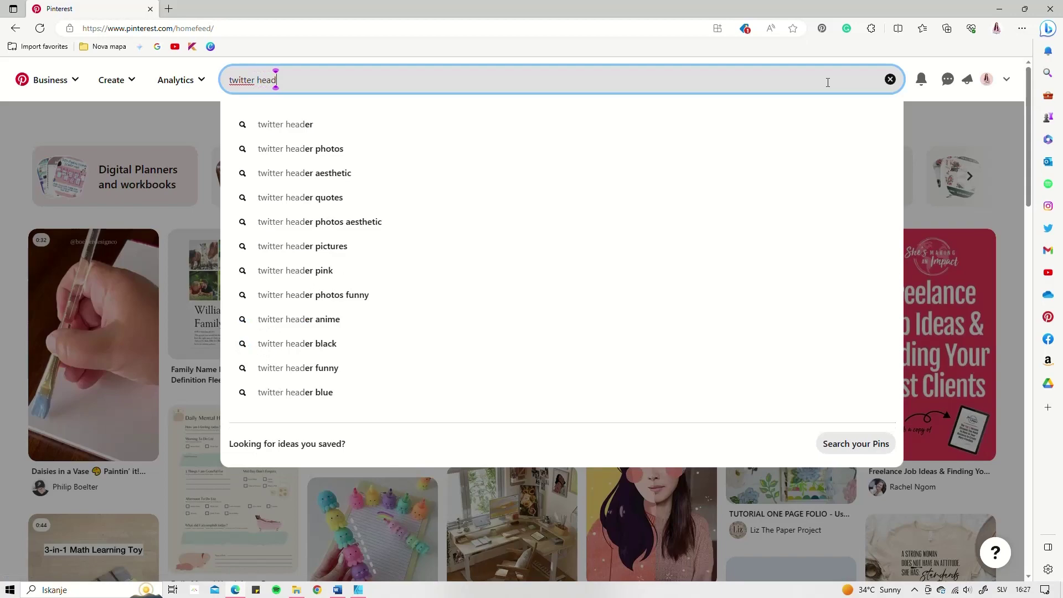
text(er ideas)
key(Return)
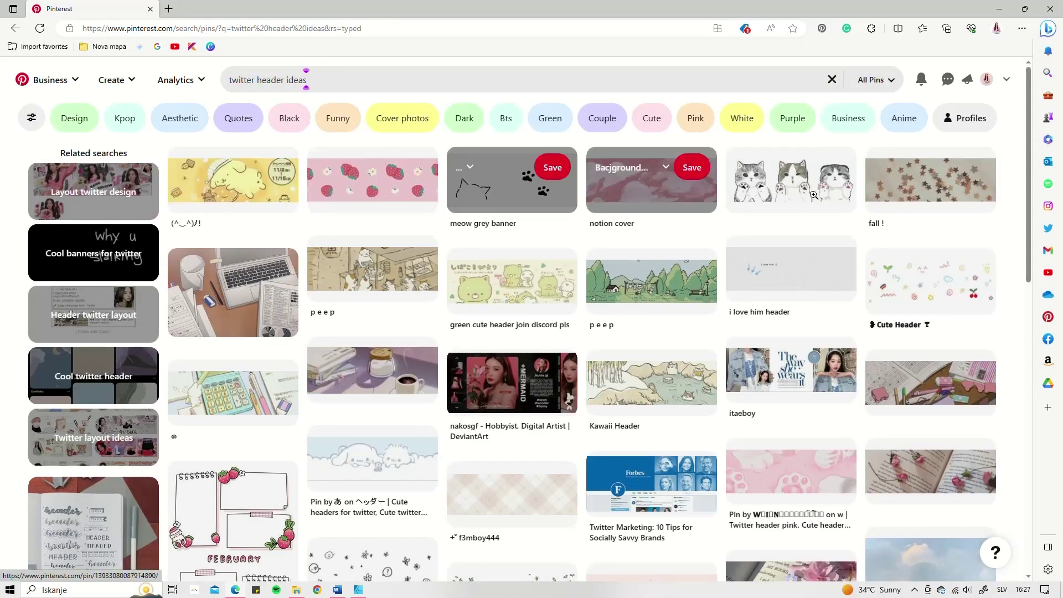
scroll(304, 389, down, 8)
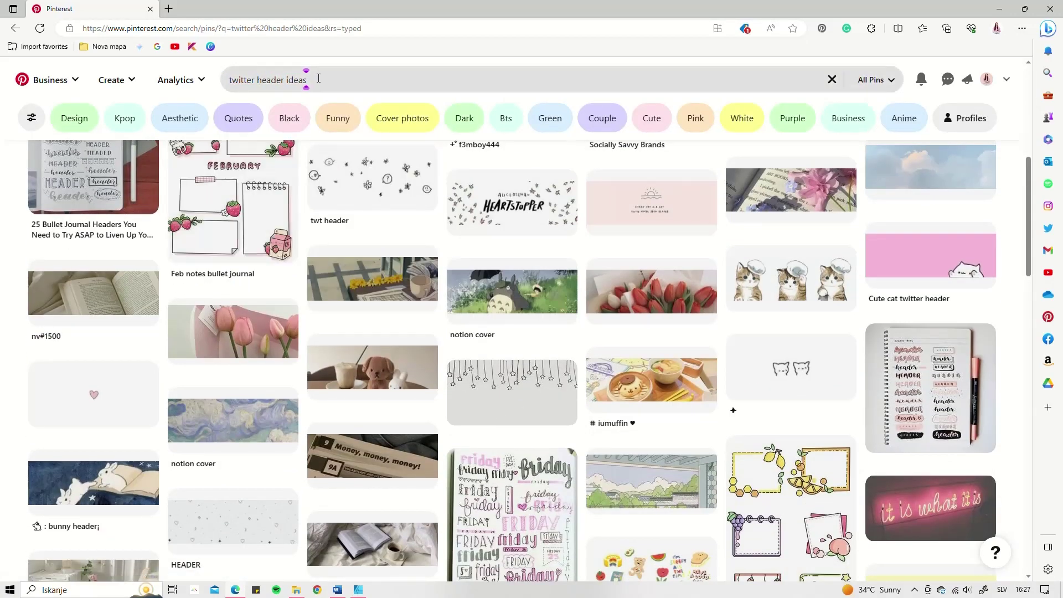
click(319, 80)
text(for businesses)
key(Return)
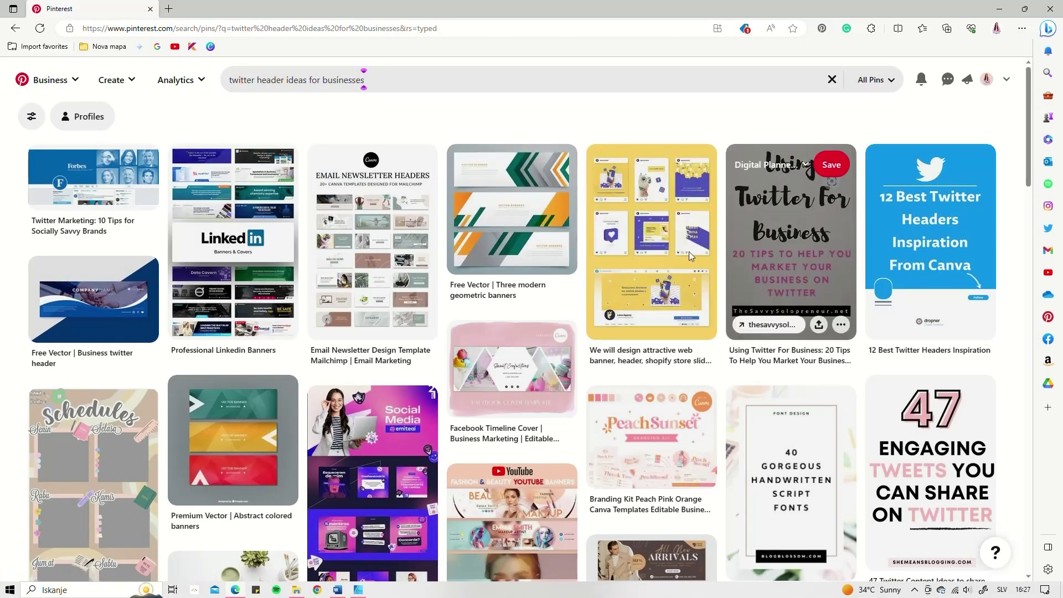
Step: Open a YouTube banners pin and several related banner pins, including a watercolour one
scroll(530, 197, down, 5)
click(529, 198)
scroll(243, 309, down, 6)
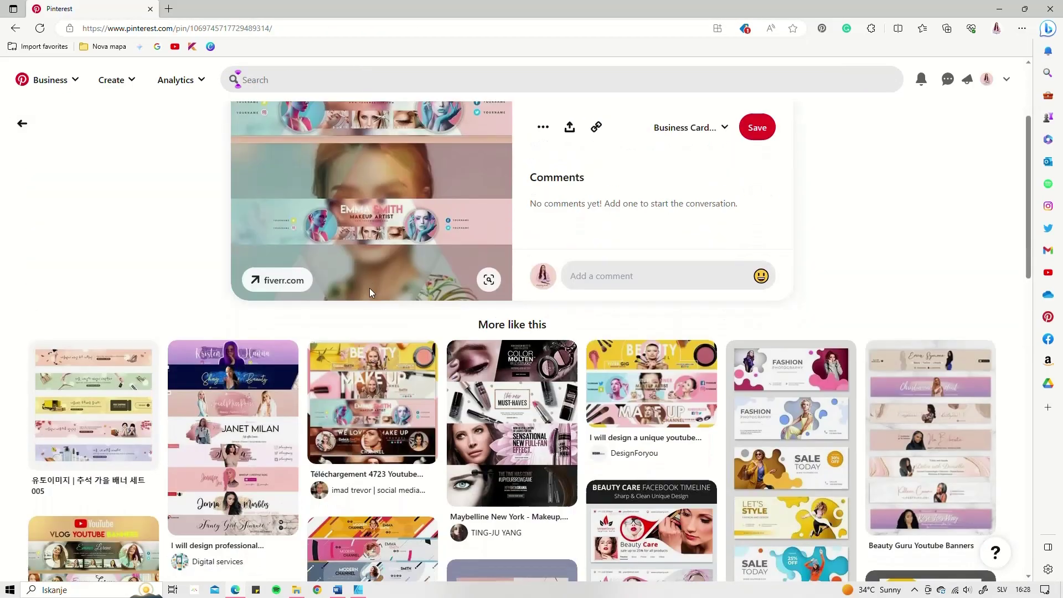
click(242, 309)
scroll(378, 383, down, 8)
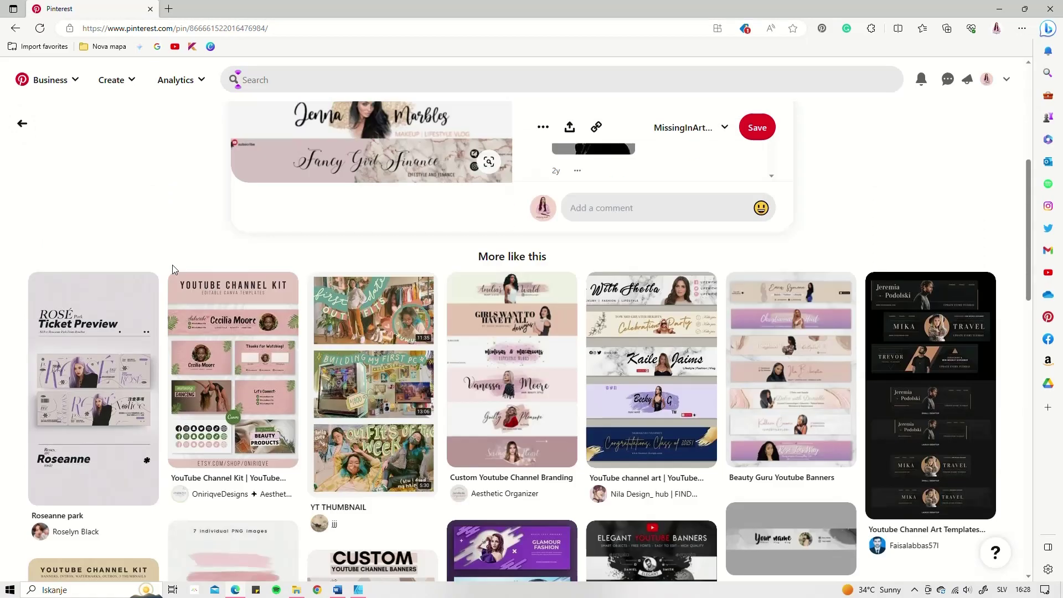
click(656, 223)
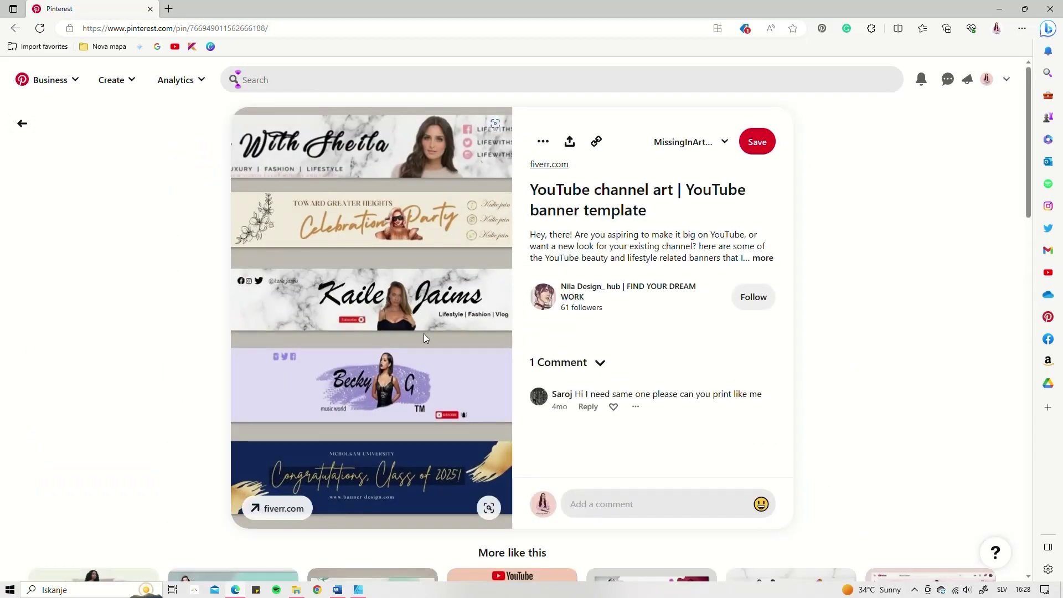
scroll(426, 338, down, 3)
click(305, 482)
Step: Dismiss the board picker, view the abstract organic shapes banners pin, and return to the grid
scroll(192, 280, down, 4)
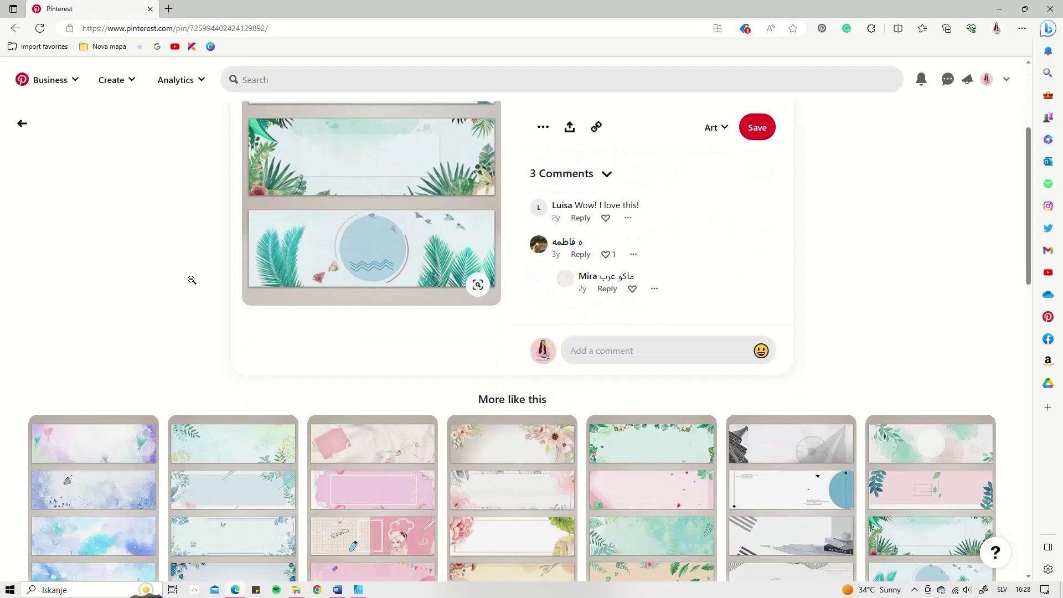
scroll(192, 280, down, 4)
scroll(227, 158, down, 4)
click(248, 250)
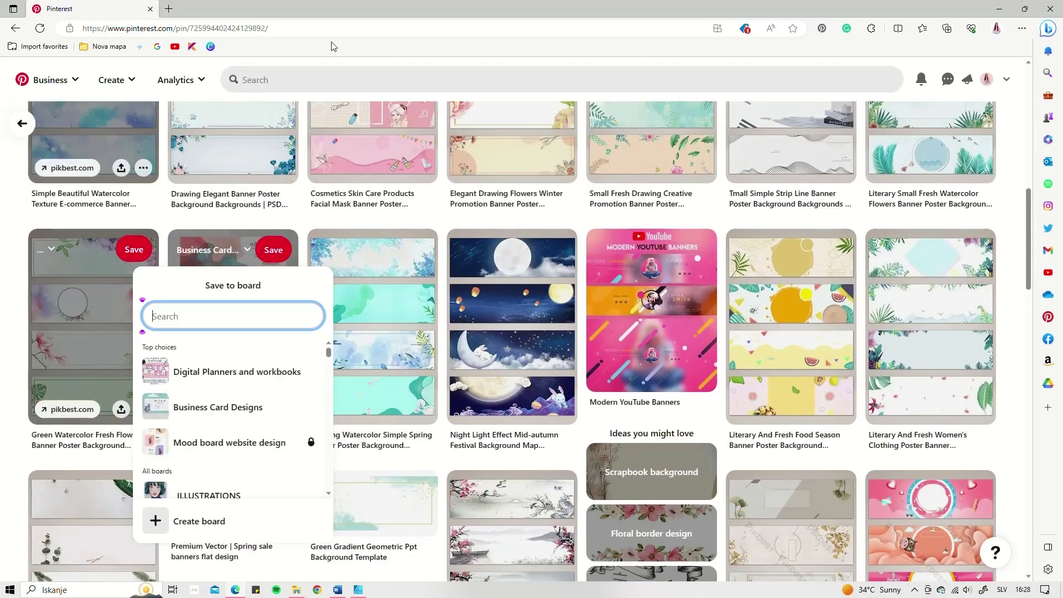
key(Escape)
click(233, 238)
click(22, 123)
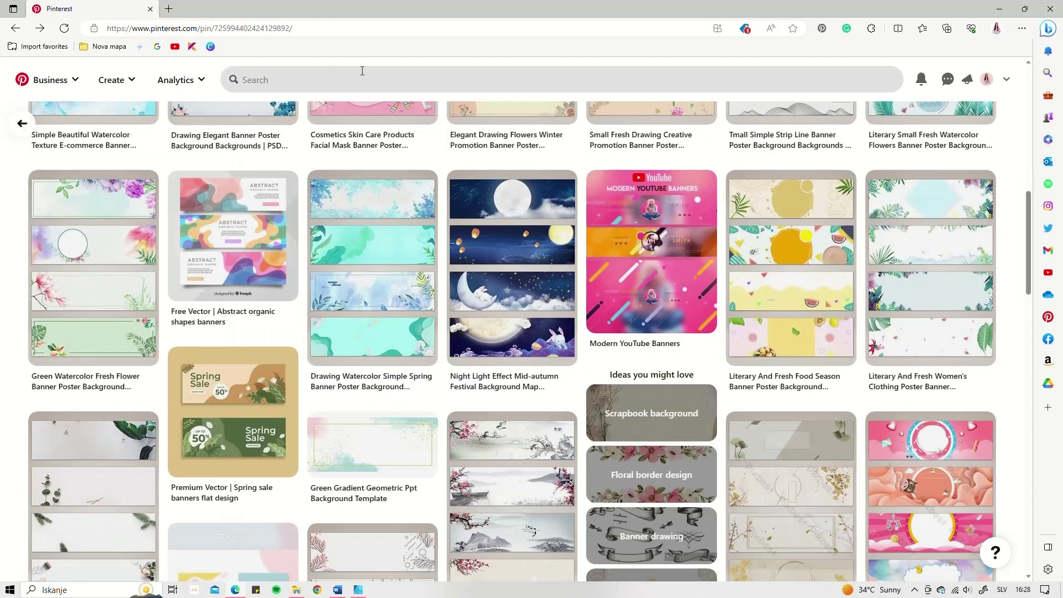
Step: Search Pinterest for 'color theme ideas' and check a palette pin's options
click(362, 71)
text(color t)
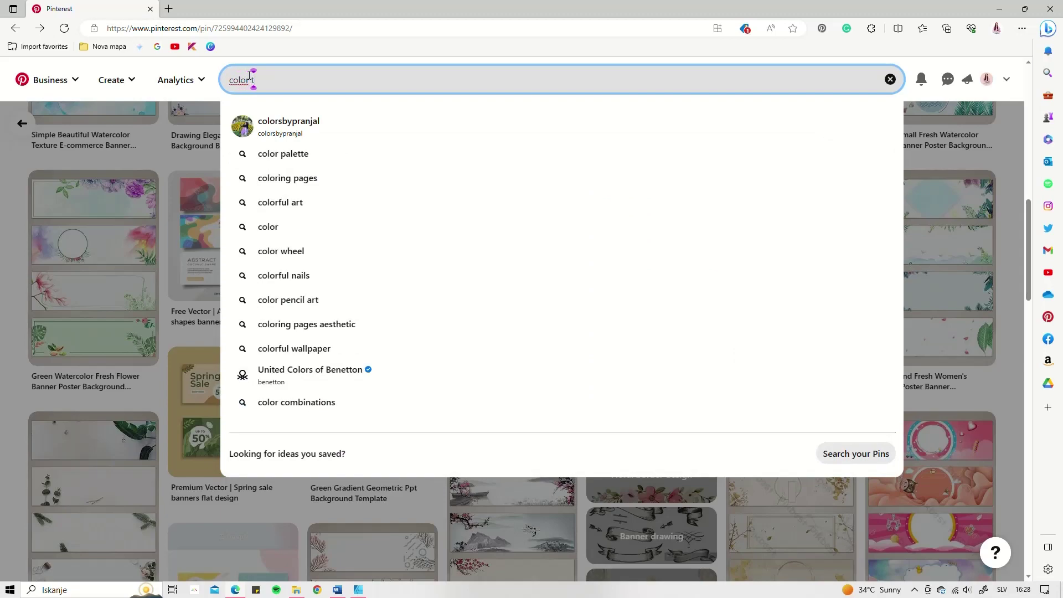
text(heme ideas)
key(Return)
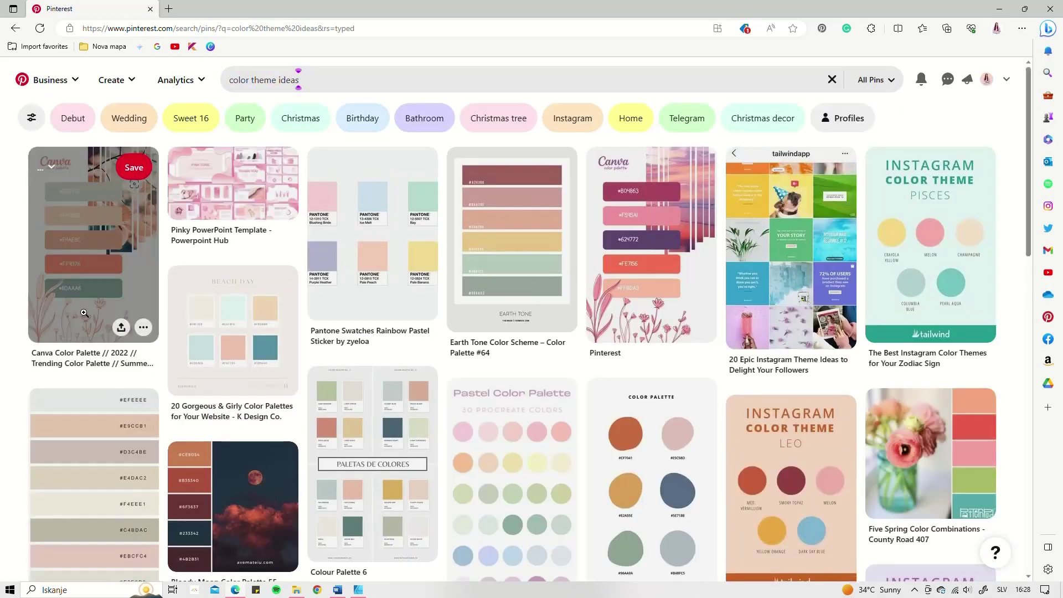
scroll(371, 193, down, 12)
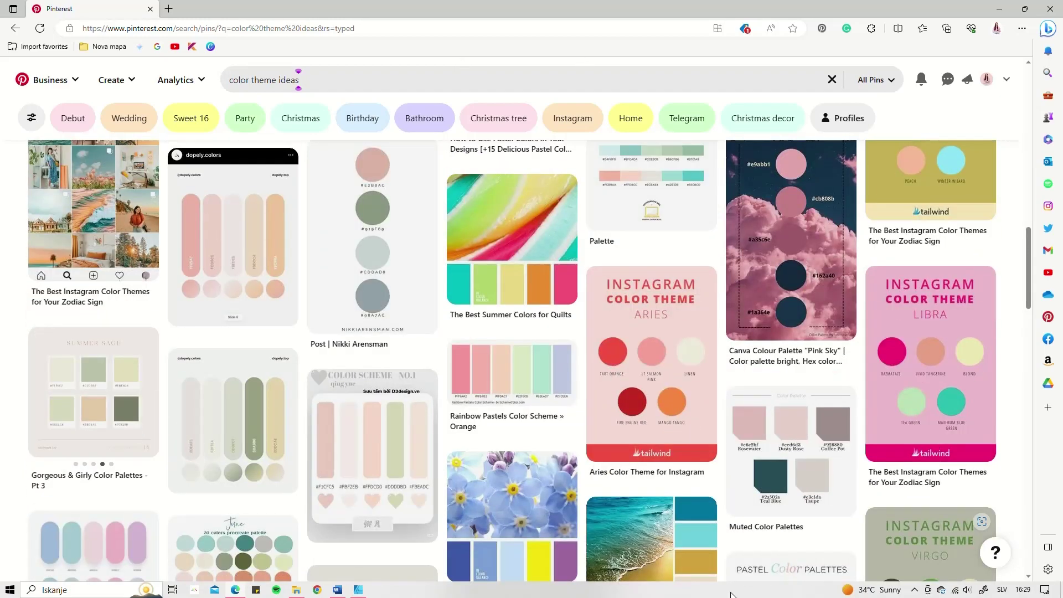
click(358, 591)
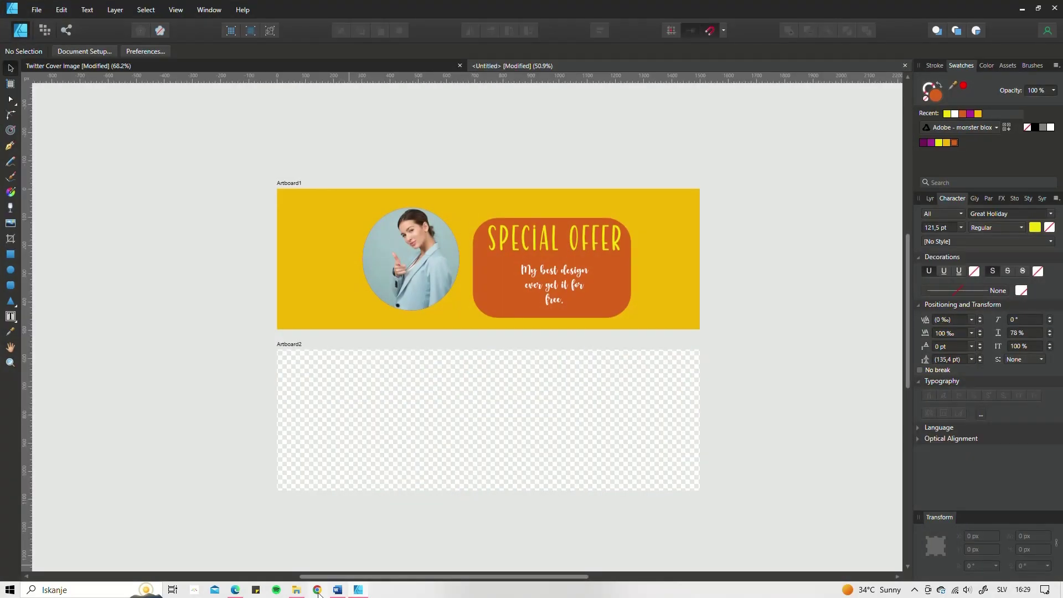
click(235, 590)
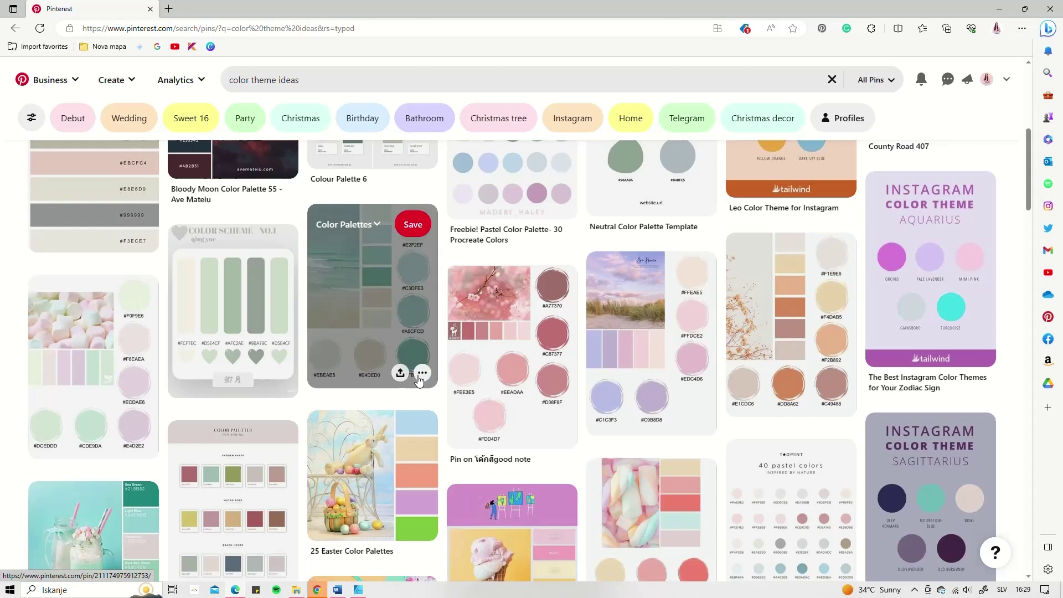
click(422, 373)
click(419, 423)
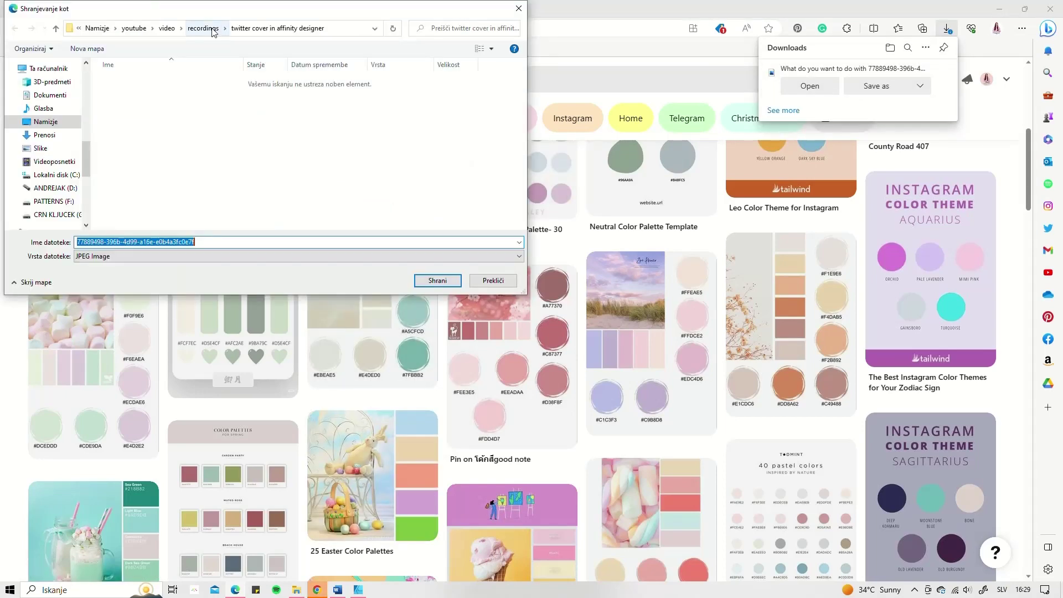
Step: Save the downloaded image into the Twitter Cover project folder
click(167, 29)
scroll(221, 166, down, 3)
double_click(144, 213)
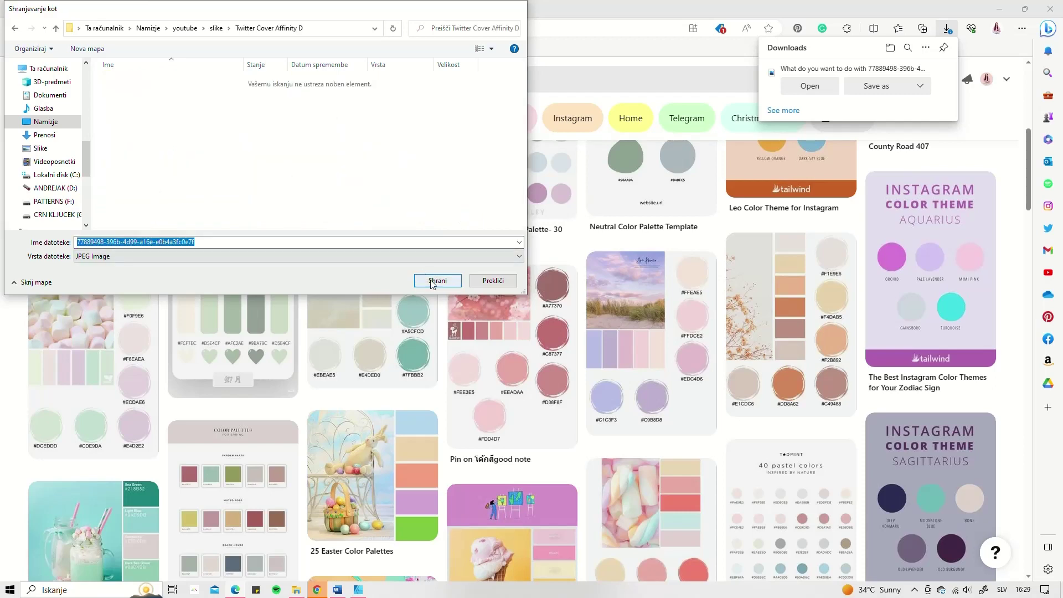
key(Return)
Step: Download the Custom Youtube Channel Branding pin's image
click(16, 28)
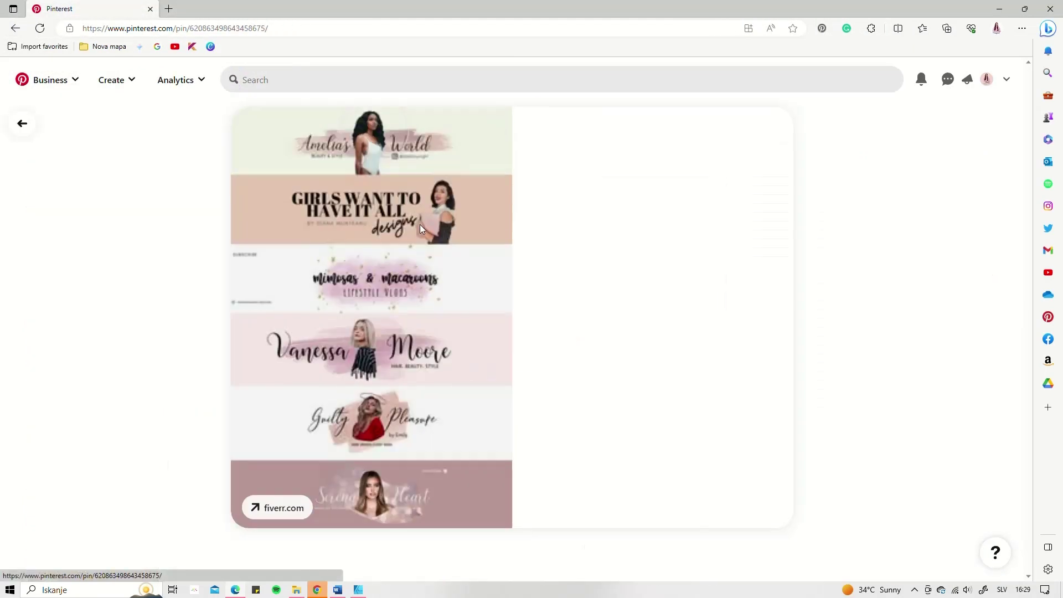
click(543, 141)
click(530, 173)
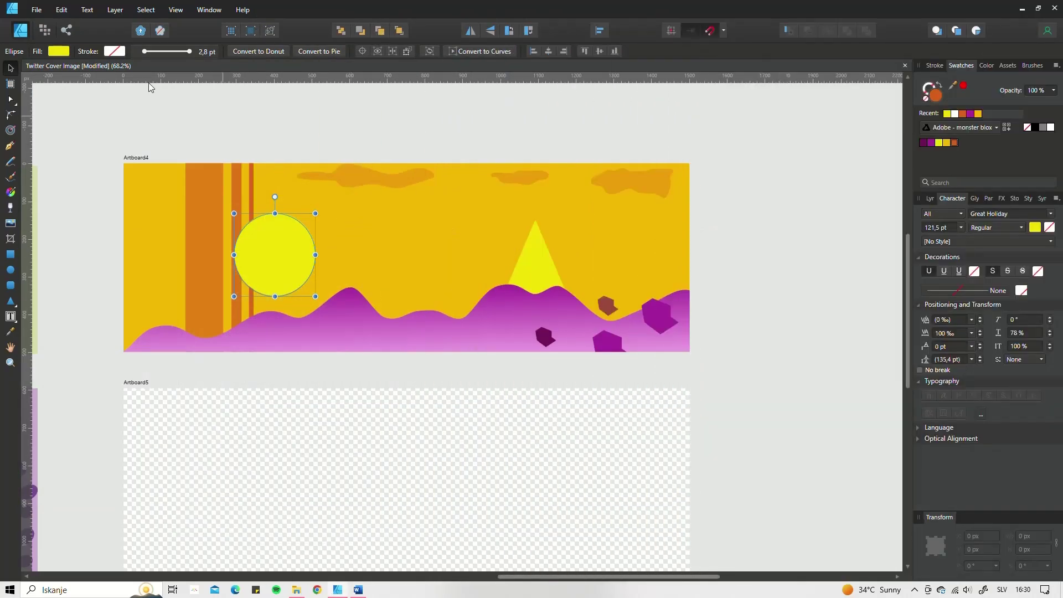
Step: Create a new document with 1500 px width, 500 px height and the 72 DPI preset
click(36, 10)
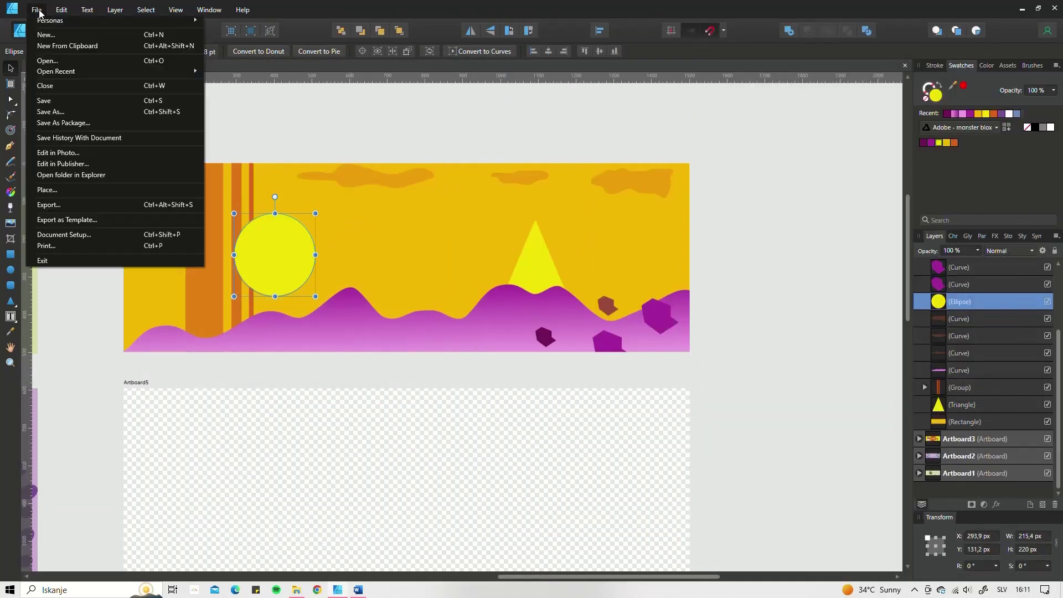
click(49, 35)
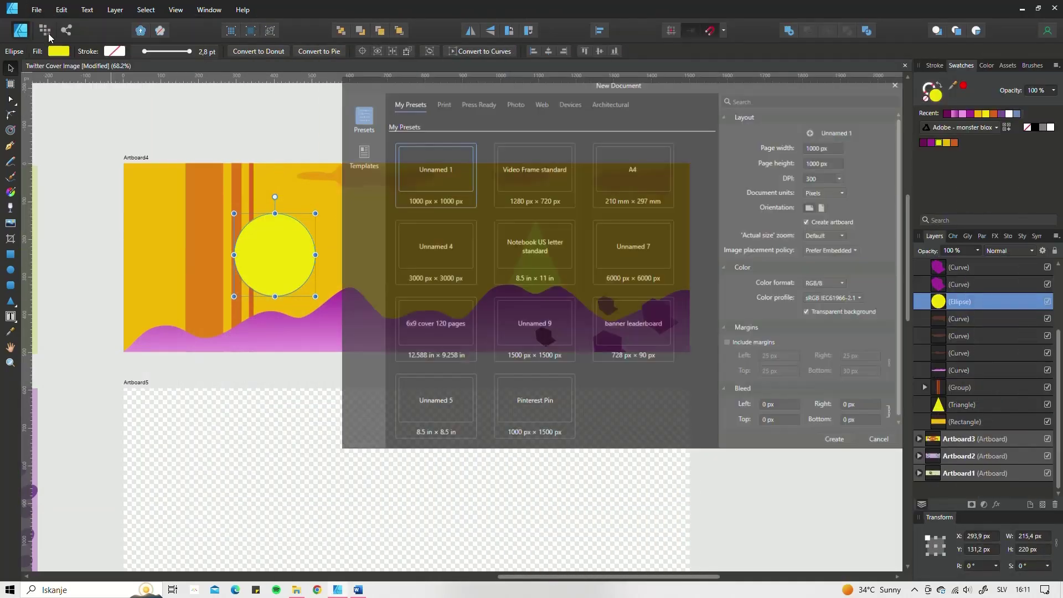
click(816, 148)
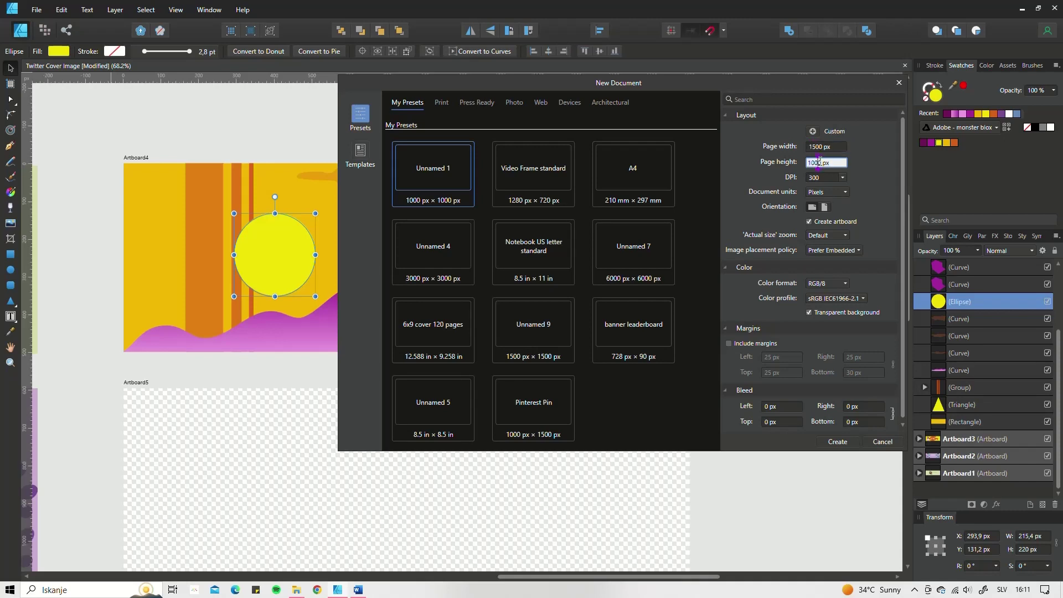
text(500)
key(Tab)
click(842, 178)
click(816, 223)
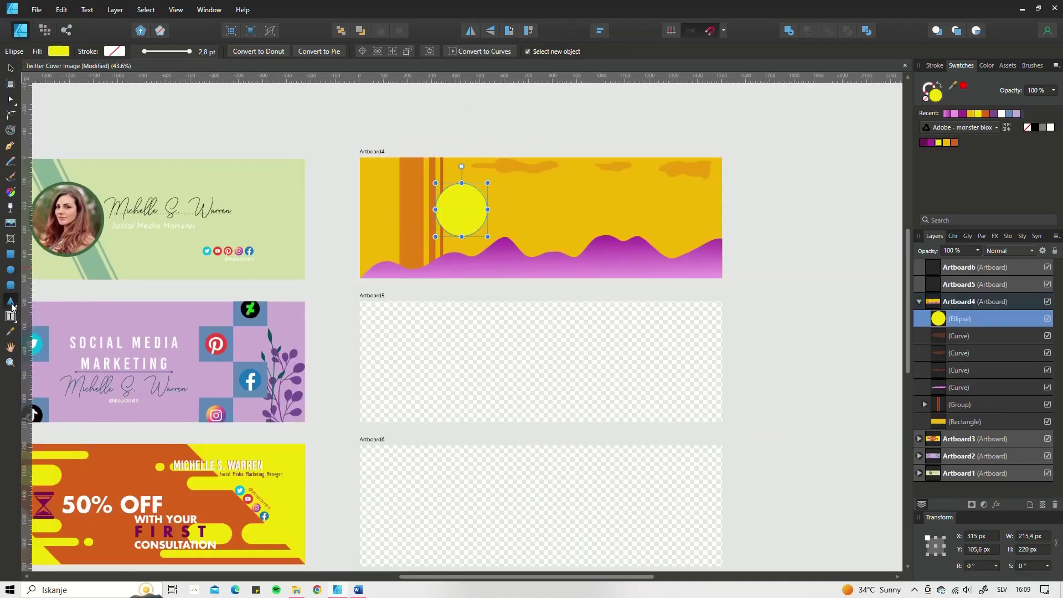
click(13, 307)
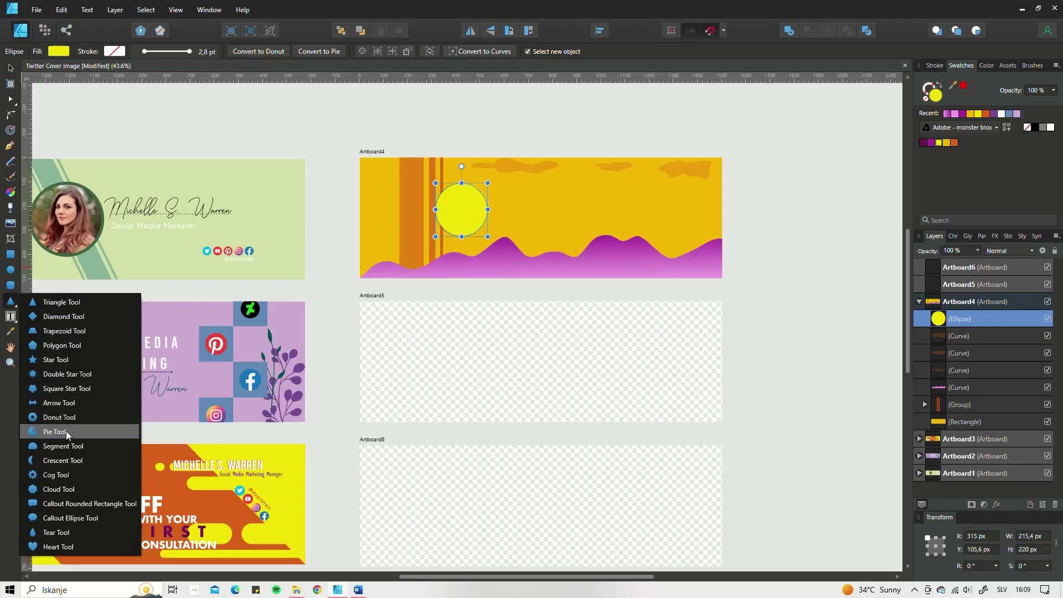
Step: Draw a triangle on Artboard4, a purple circle, and an orange rounded rectangle on the banner
click(62, 301)
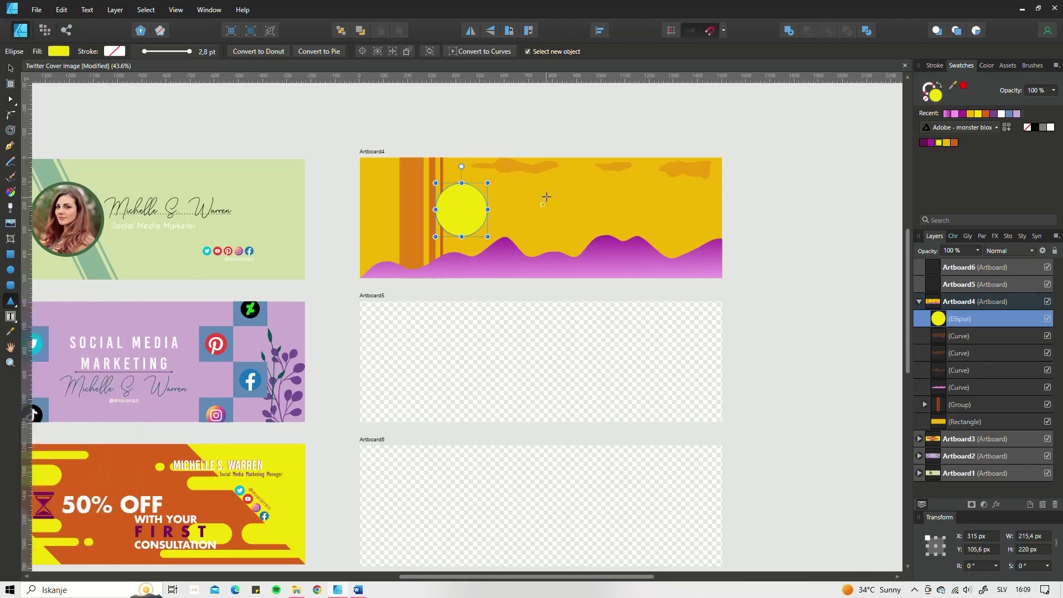
drag(527, 194, 578, 256)
drag(313, 172, 435, 305)
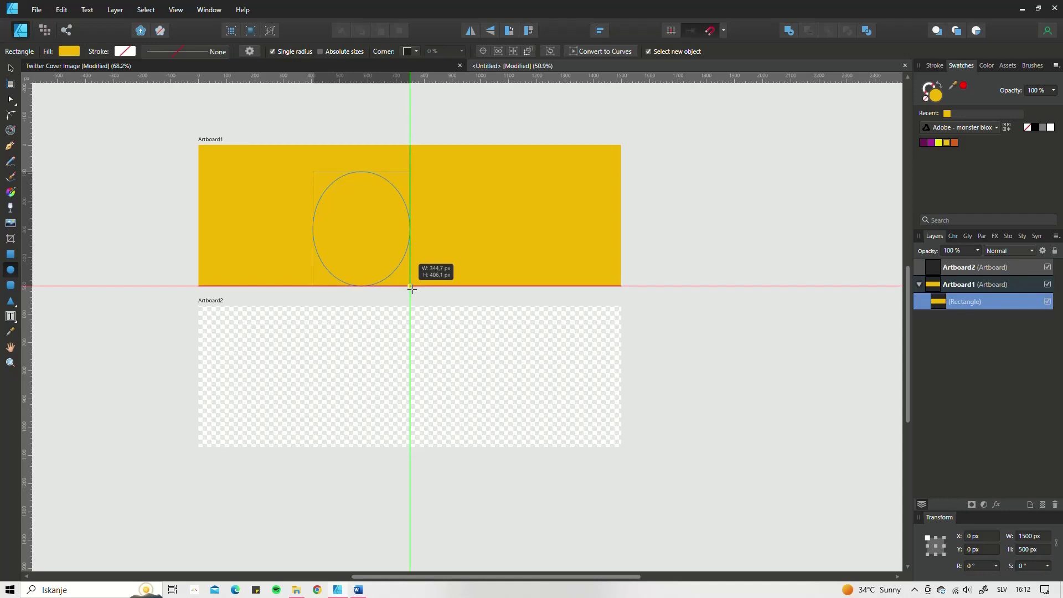
click(923, 142)
click(10, 285)
drag(480, 172, 609, 216)
click(953, 143)
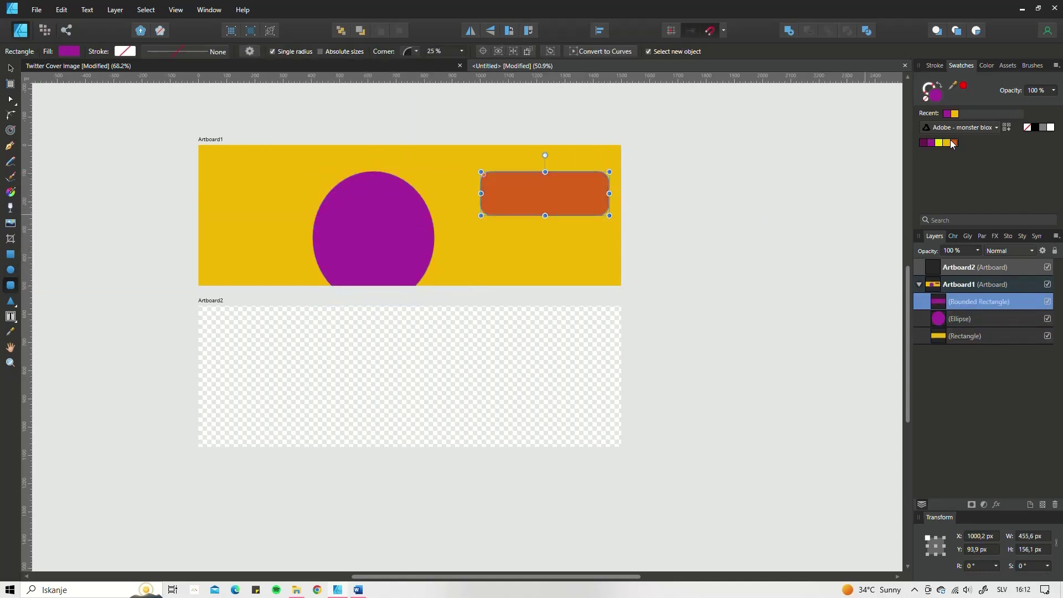
Step: Search stock photos for 'woman' and place one in the document
click(1008, 236)
click(991, 254)
text(woma)
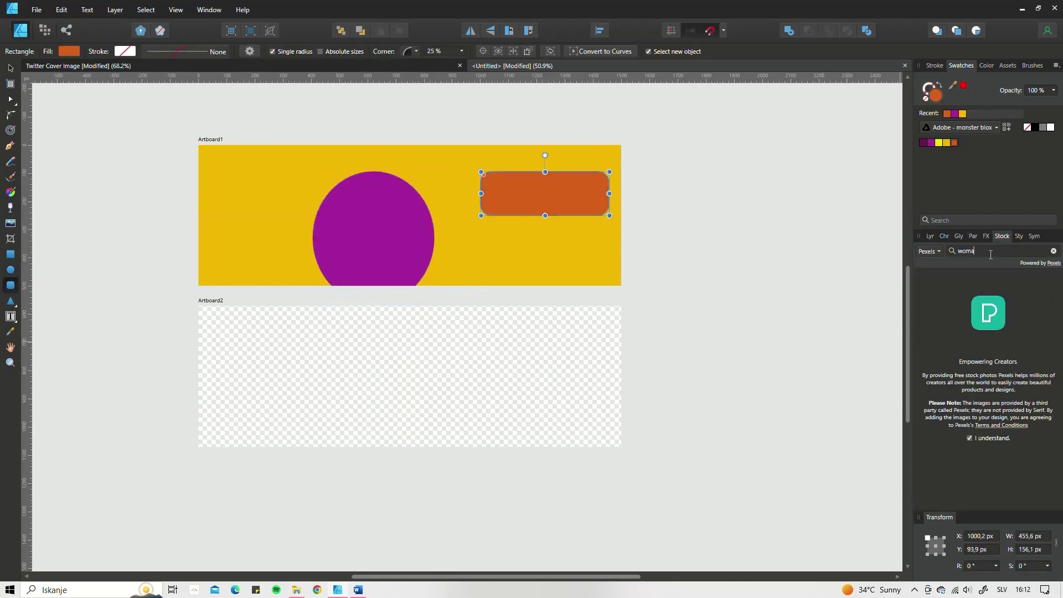
text(n)
key(Return)
drag(714, 379, 320, 335)
Step: Resize the woman photo and position it over the purple circle on Artboard1
scroll(731, 373, down, 5)
click(10, 69)
drag(546, 185, 162, 441)
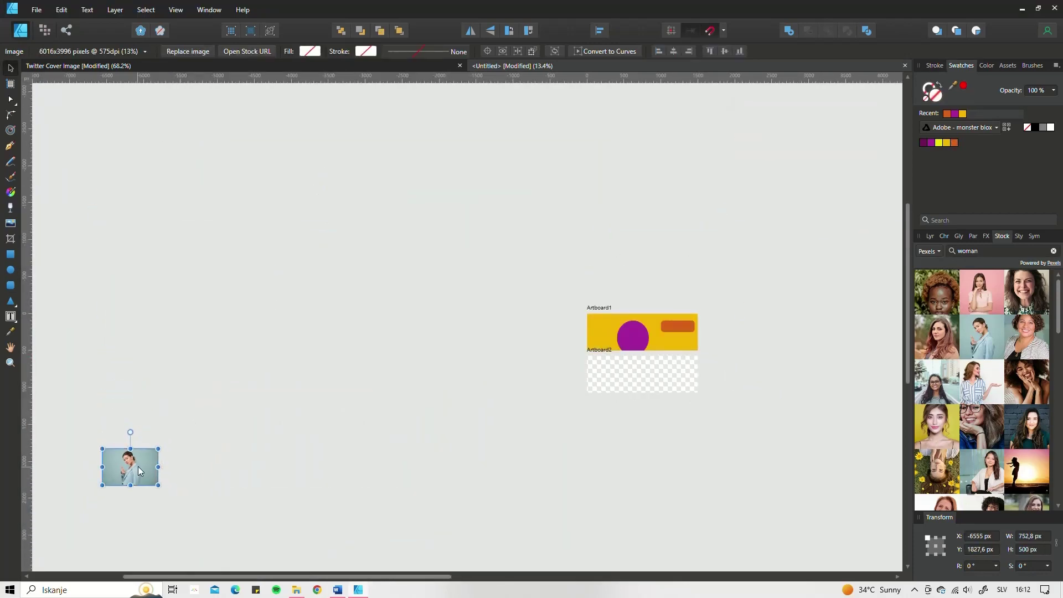
scroll(696, 332, up, 3)
drag(696, 333, 794, 298)
scroll(751, 332, up, 2)
drag(491, 327, 486, 256)
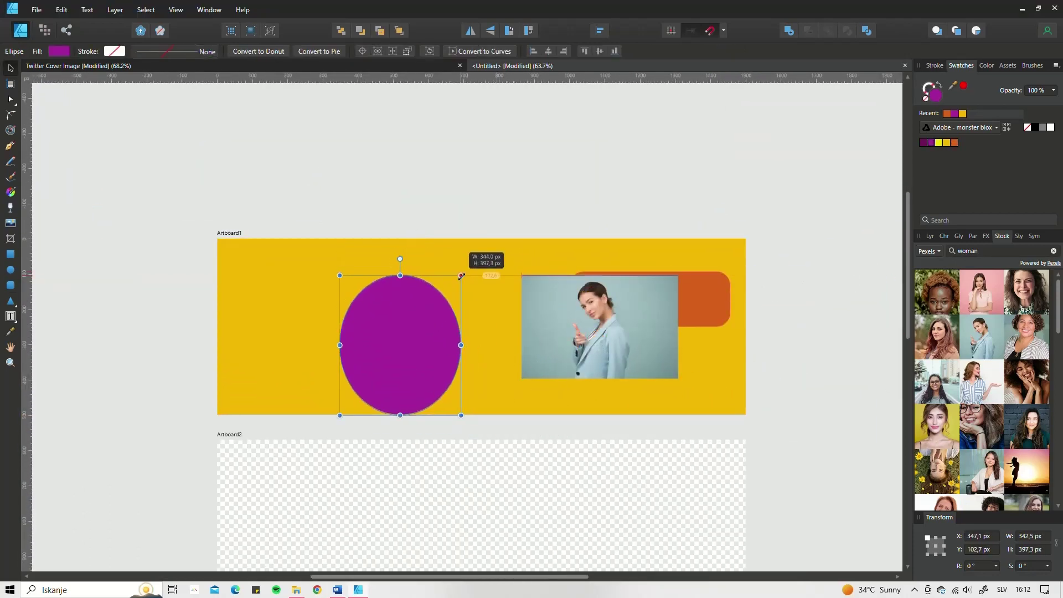
drag(421, 332, 390, 317)
click(533, 324)
drag(533, 330, 421, 304)
drag(468, 271, 497, 303)
Step: Clip the photo into the circle's layer and centre the woman within the circle
click(928, 236)
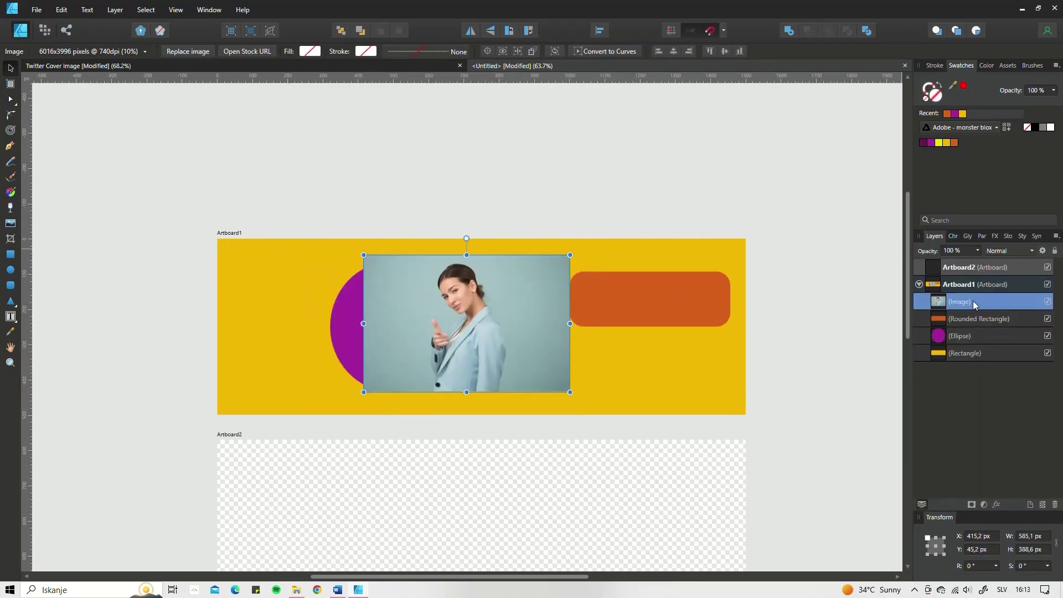
click(940, 338)
click(951, 302)
drag(951, 301, 970, 343)
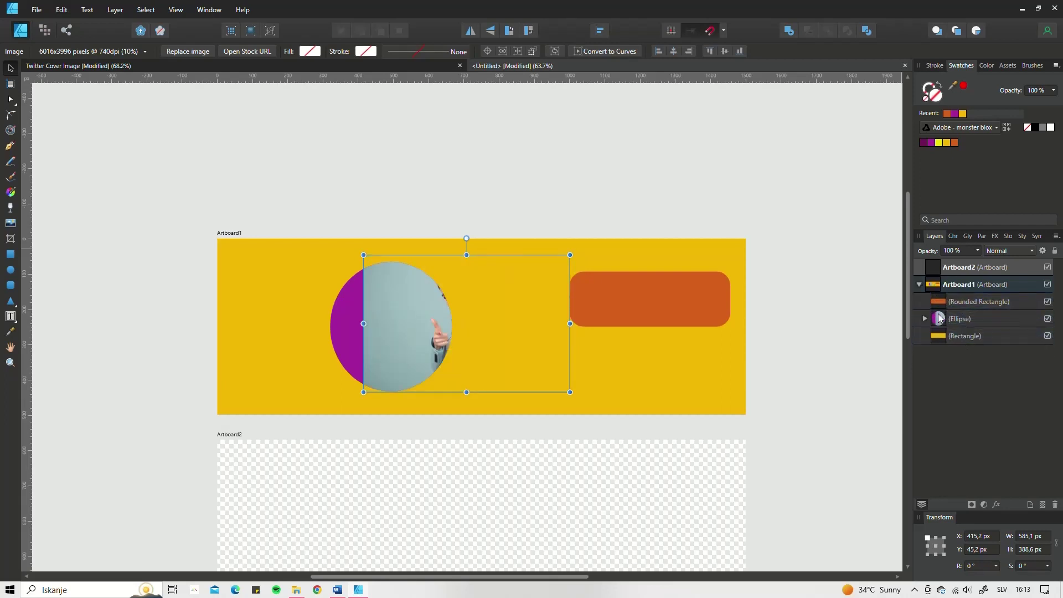
click(925, 320)
mouse_move(406, 323)
mouse_down()
mouse_move(357, 327)
mouse_move(537, 307)
mouse_move(405, 319)
mouse_up()
click(483, 361)
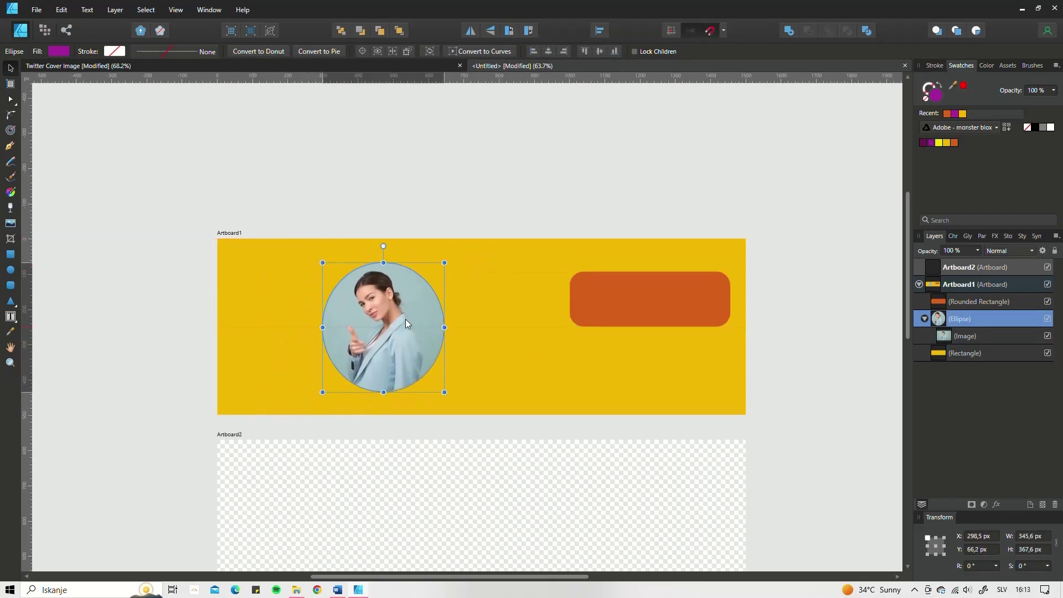
drag(443, 261, 473, 260)
double_click(437, 308)
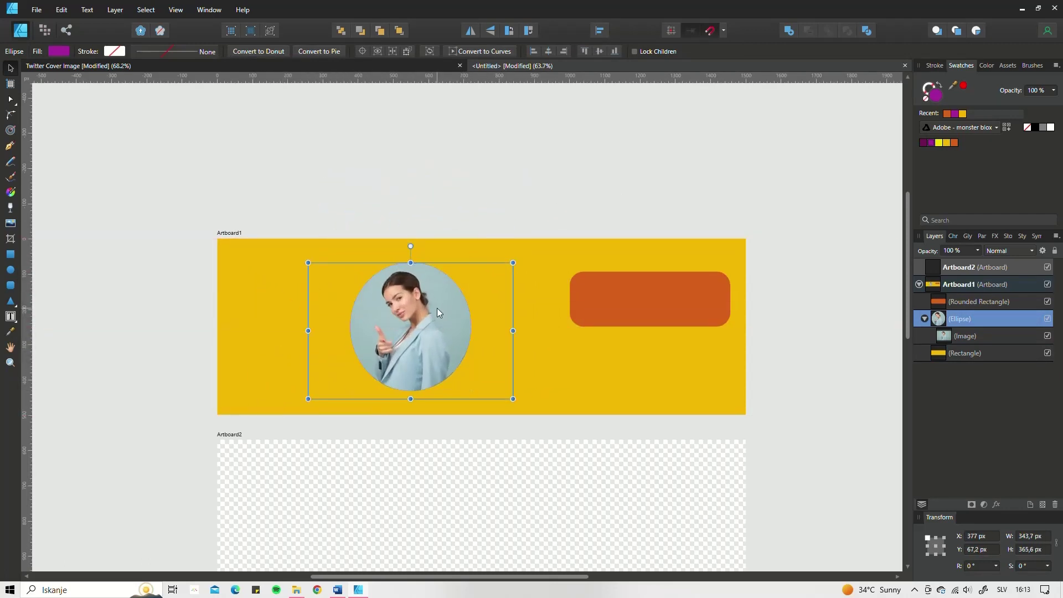
click(937, 320)
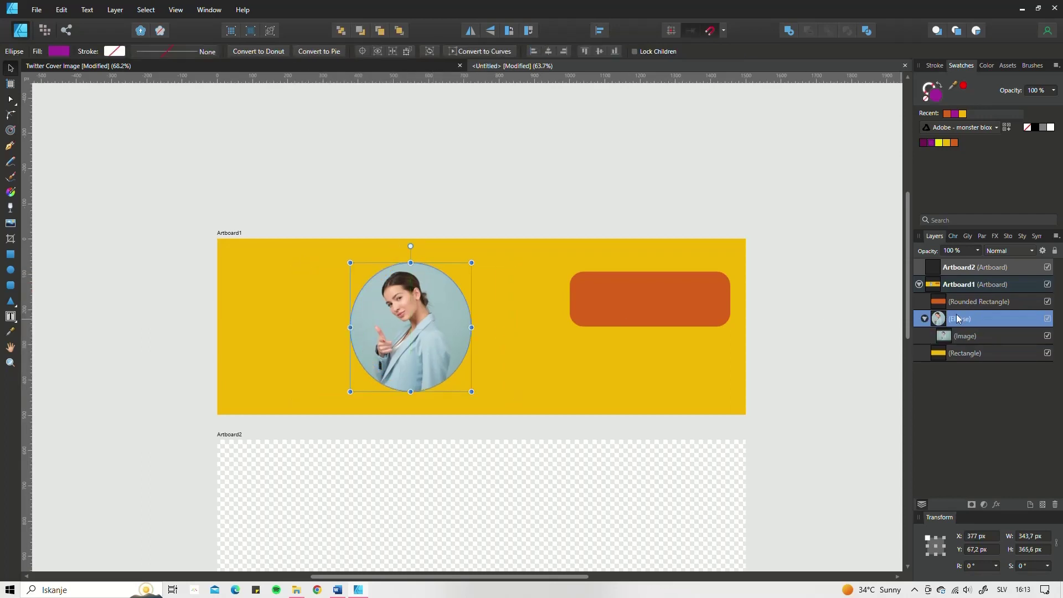
click(962, 332)
mouse_move(410, 327)
mouse_down()
mouse_move(410, 286)
mouse_move(411, 325)
mouse_up()
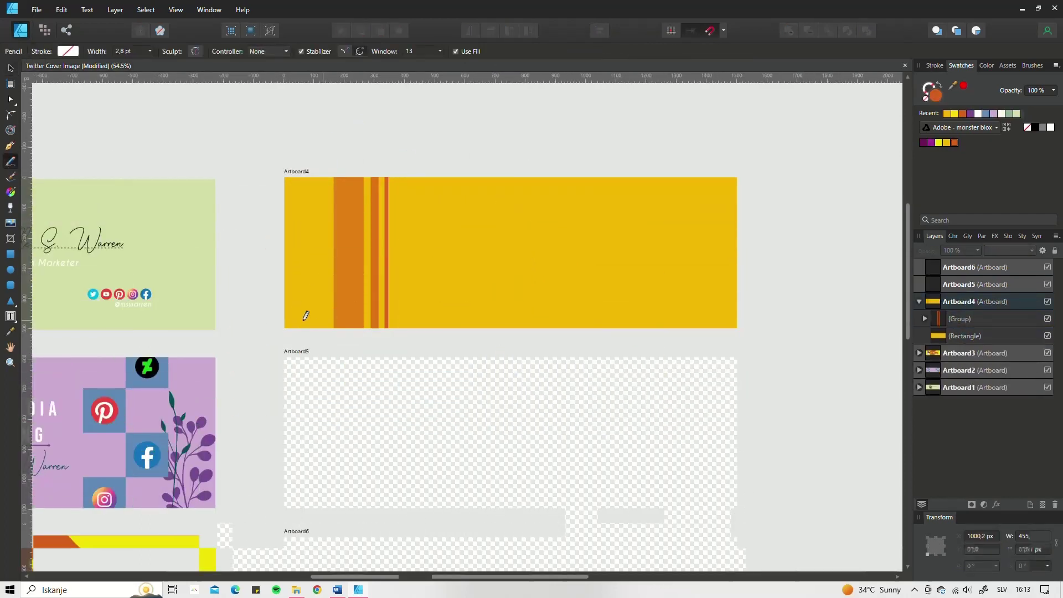
Step: Pencil-draw a purple closed wave along Artboard4's bottom and a cloud shape near its top
drag(304, 314, 350, 313)
mouse_move(479, 283)
mouse_down()
mouse_move(737, 280)
mouse_move(663, 345)
mouse_move(270, 338)
mouse_up()
click(933, 143)
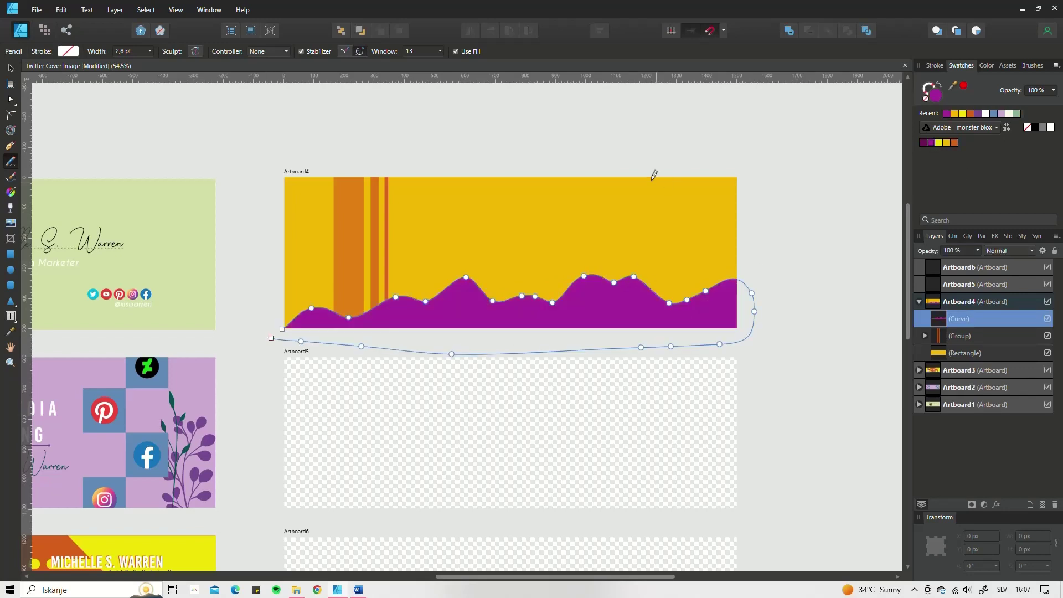
mouse_move(446, 182)
mouse_down()
mouse_move(504, 197)
mouse_move(527, 184)
mouse_move(452, 181)
mouse_up()
scroll(559, 175, up, 3)
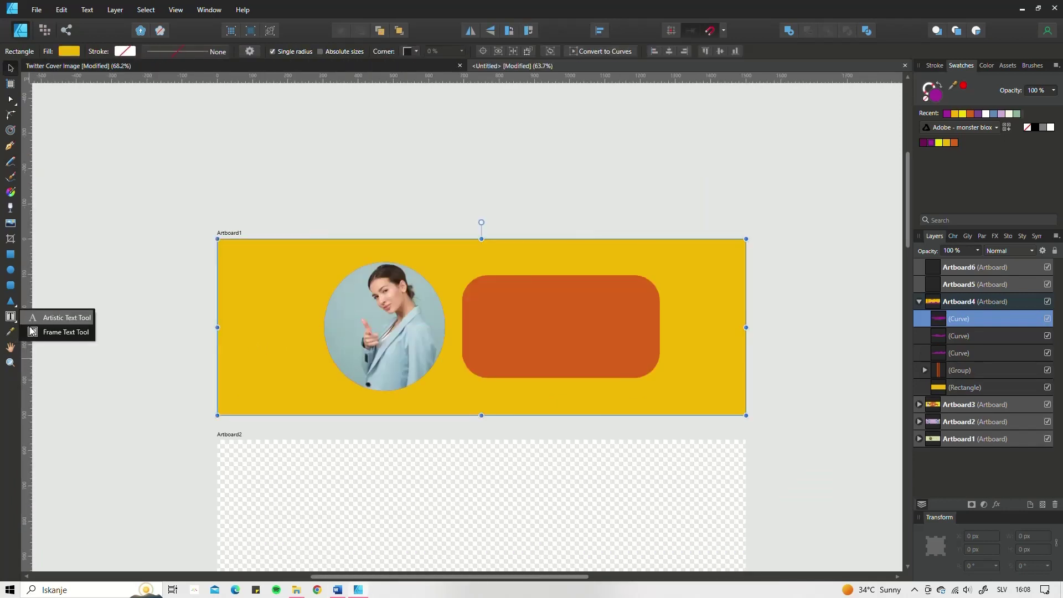
Step: Paste 'SPECIAL OFFER' as artistic text in Great Holiday font, centred in the orange box
click(10, 317)
drag(484, 289, 485, 321)
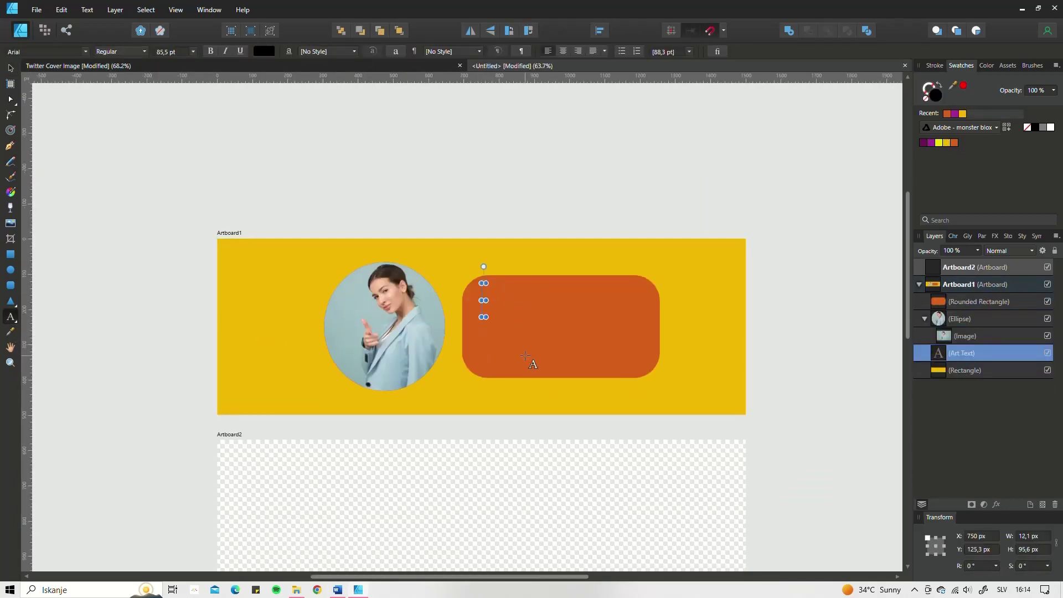
text(special offer)
drag(644, 302, 677, 326)
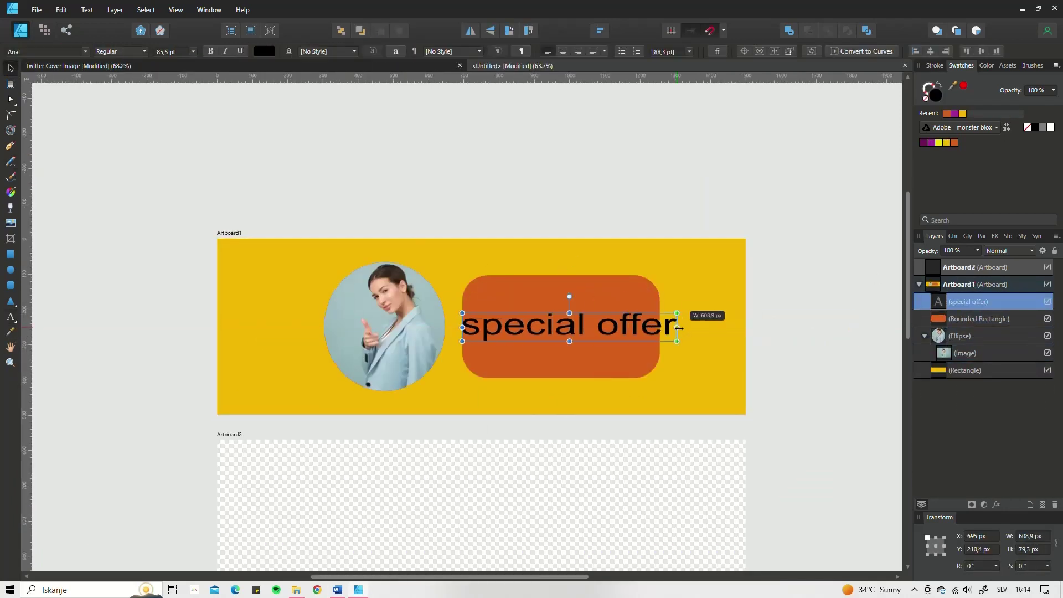
drag(565, 280, 552, 301)
click(953, 235)
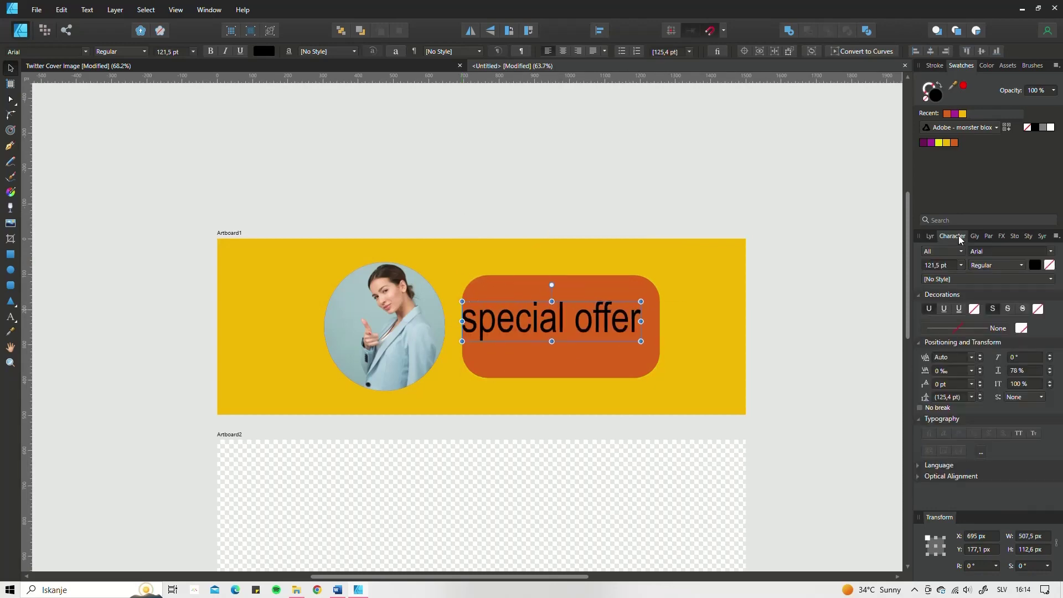
click(86, 52)
scroll(165, 175, down, 20)
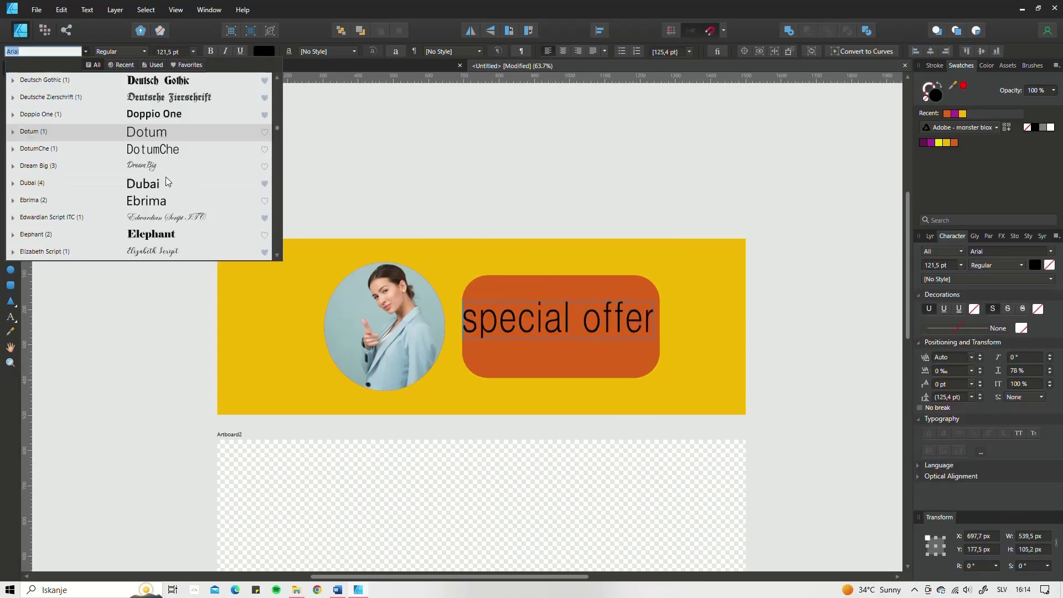
click(165, 175)
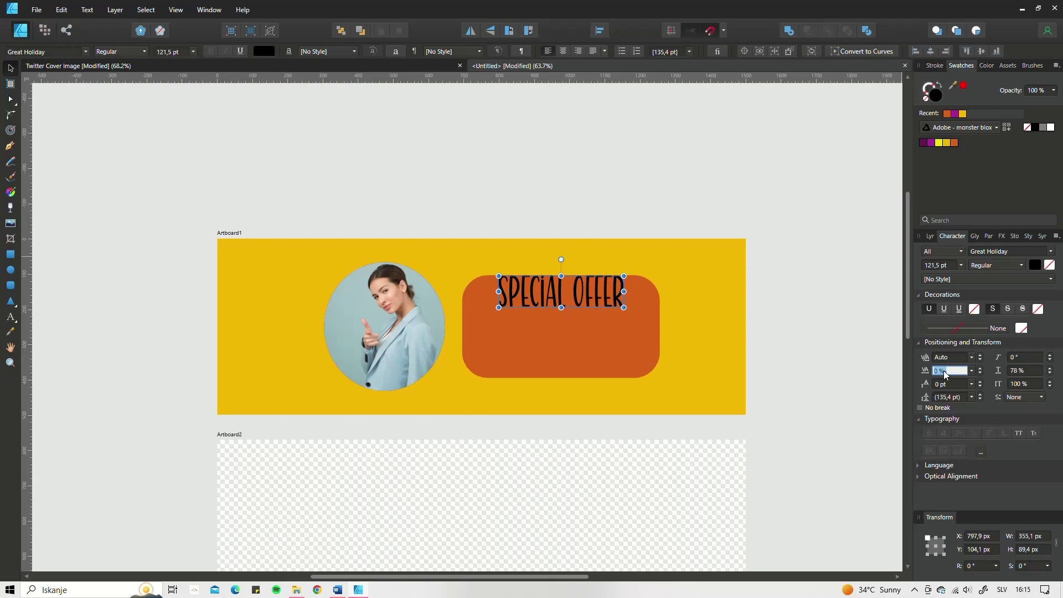
scroll(946, 375, up, 3)
drag(562, 292, 564, 300)
Step: Add a framed tagline text over the box's lower part at a much larger font size
click(623, 352)
click(10, 317)
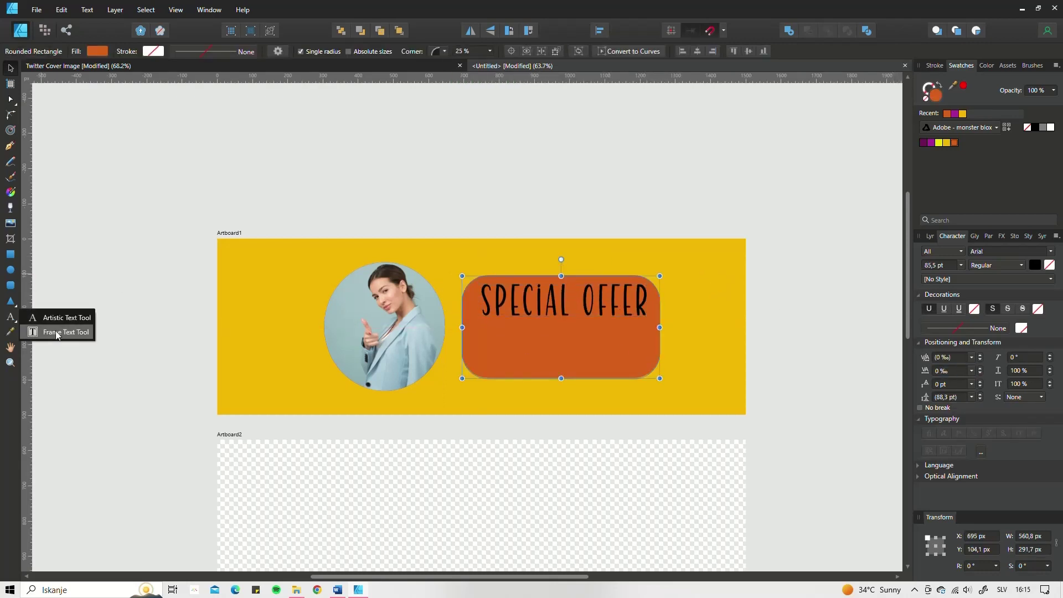
click(57, 333)
drag(463, 339, 660, 404)
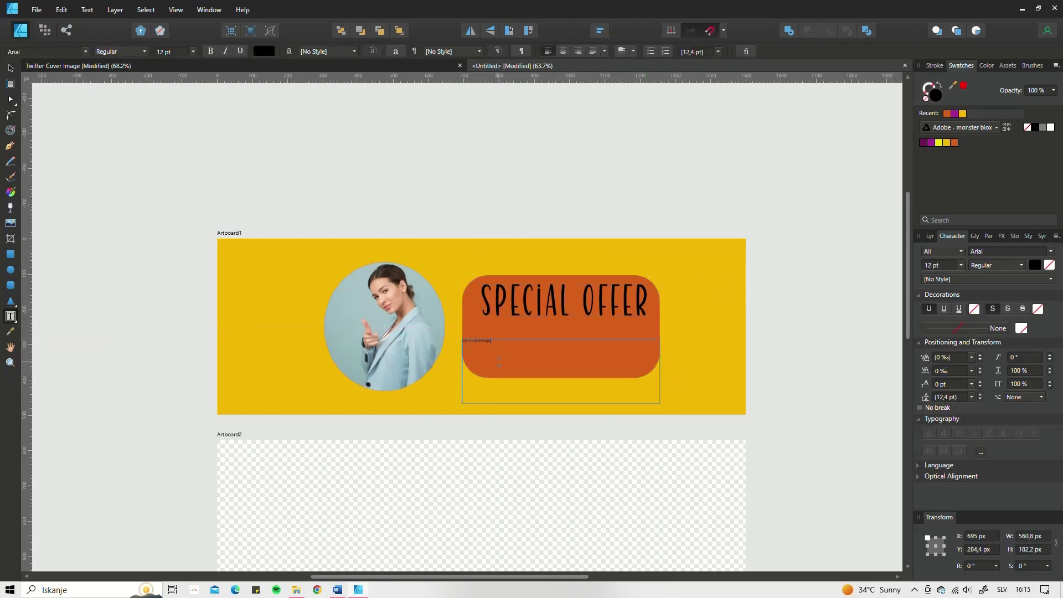
click(193, 52)
click(166, 222)
key(Escape)
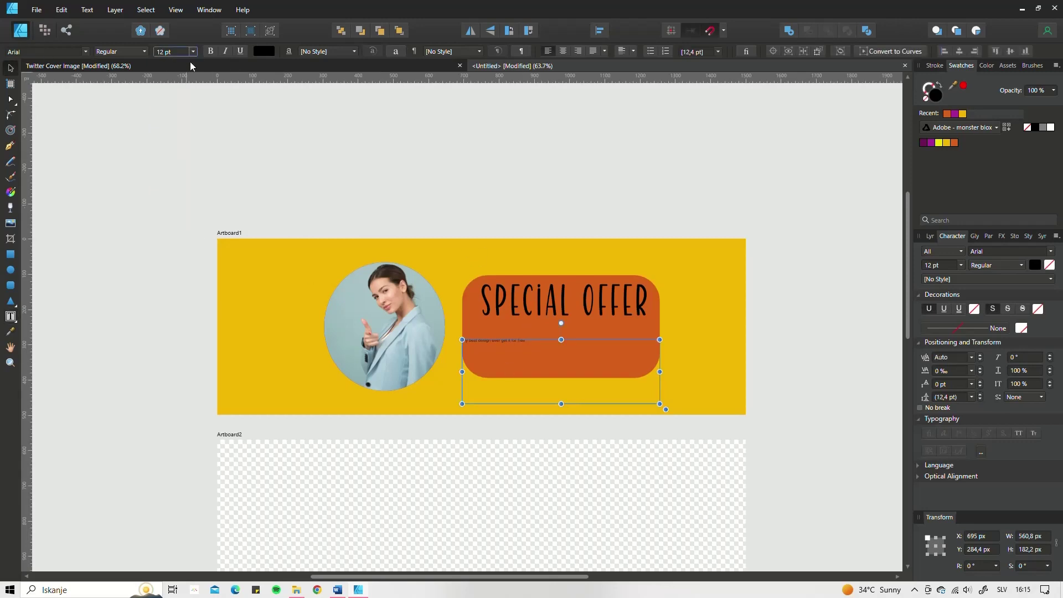
click(193, 51)
click(167, 222)
drag(664, 409, 681, 416)
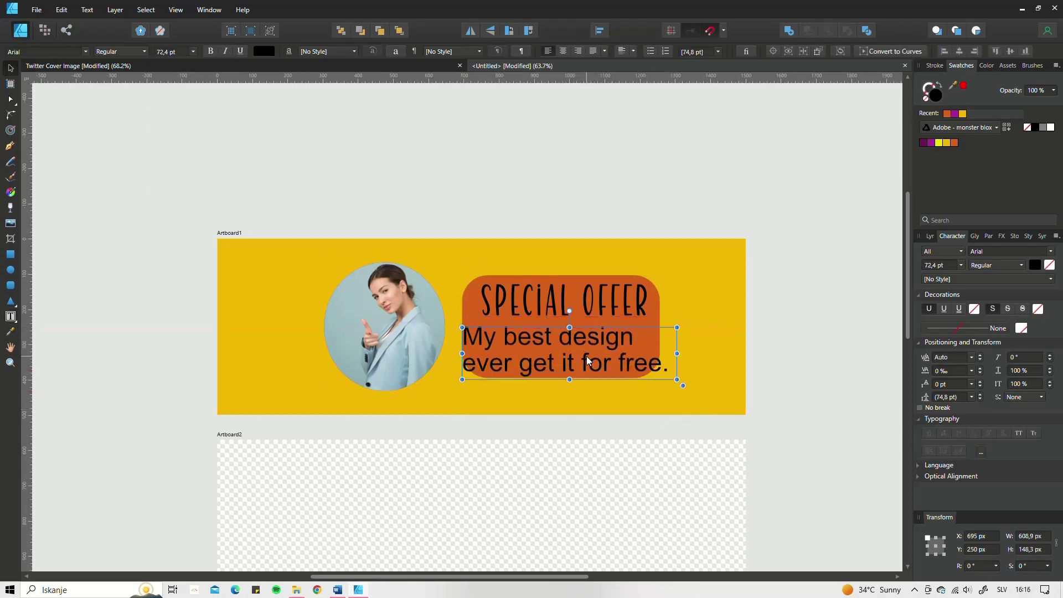
Step: Set the tagline in white Hey Valenta, centred both ways on three lines under the heading
click(45, 51)
scroll(159, 178, down, 10)
scroll(159, 178, down, 5)
scroll(159, 178, up, 4)
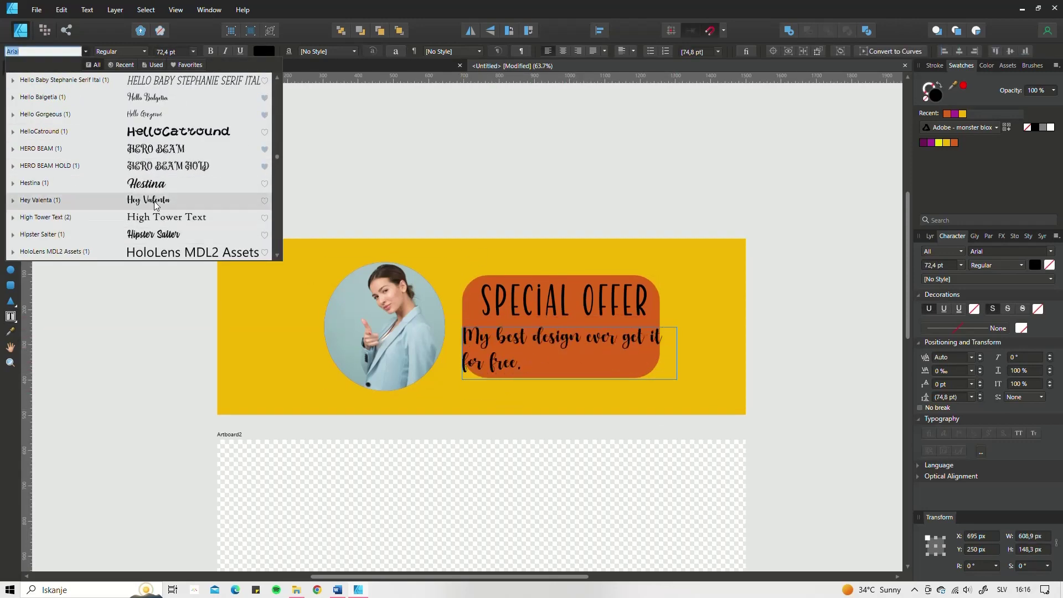
click(147, 200)
click(563, 51)
click(633, 51)
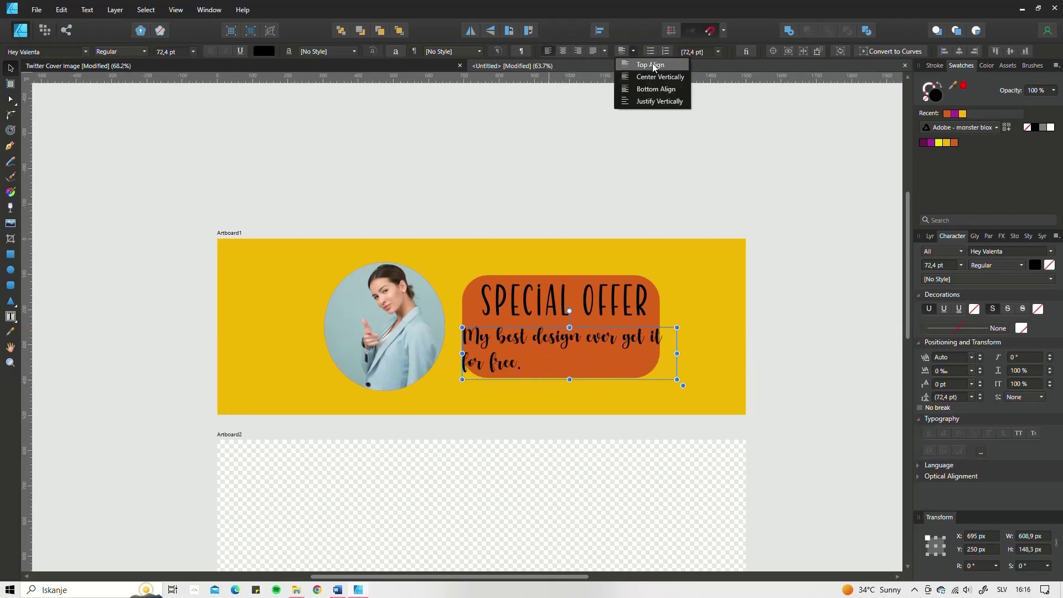
click(645, 76)
drag(677, 392, 630, 394)
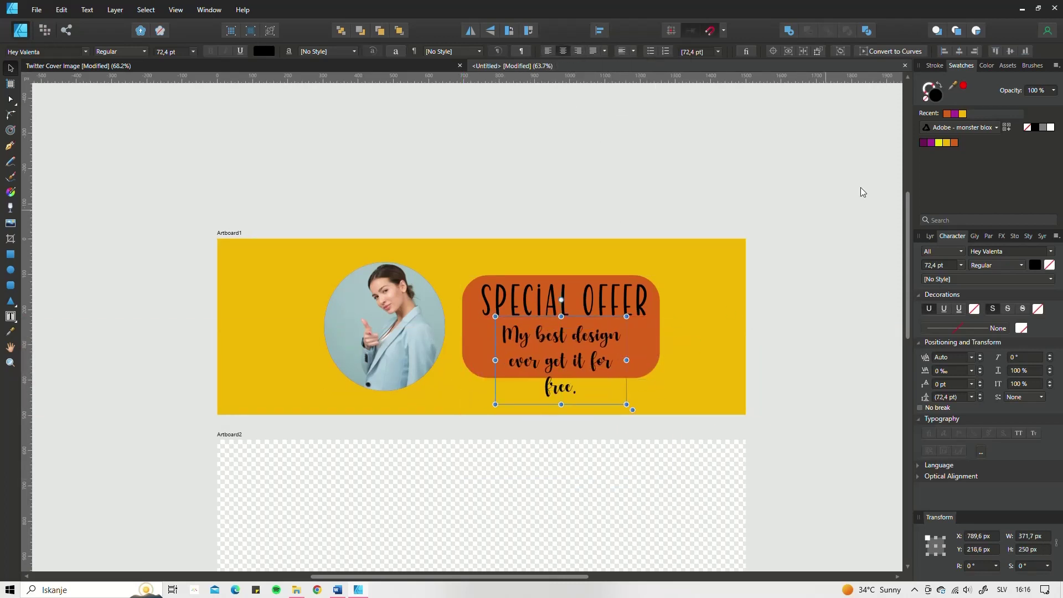
click(947, 142)
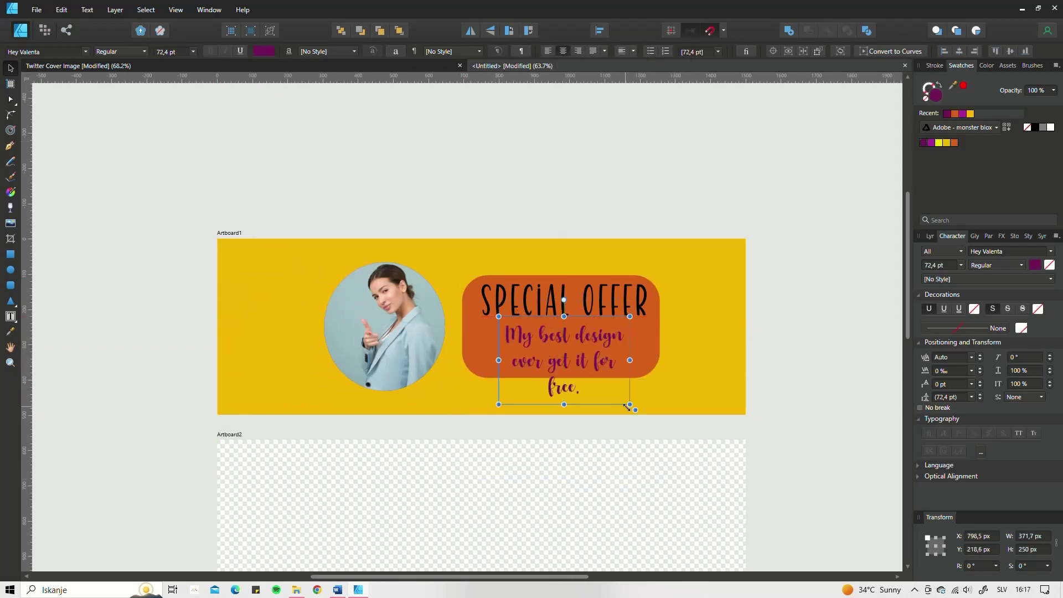
drag(584, 356, 584, 350)
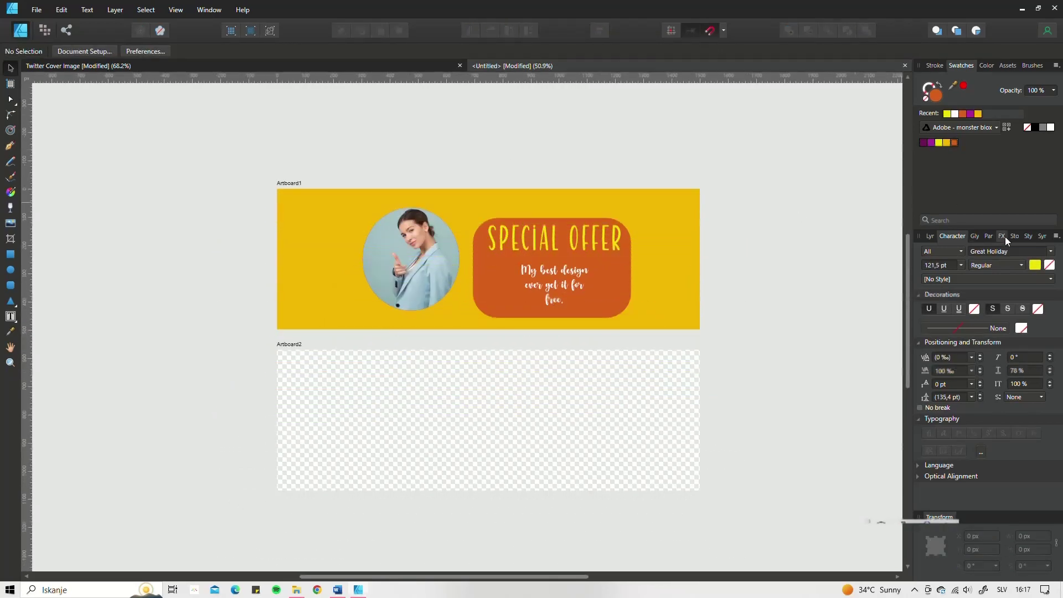
click(1005, 238)
click(957, 237)
Step: Browse the Layers, Stroke and Colour studio tabs and the View menu without changes
click(931, 236)
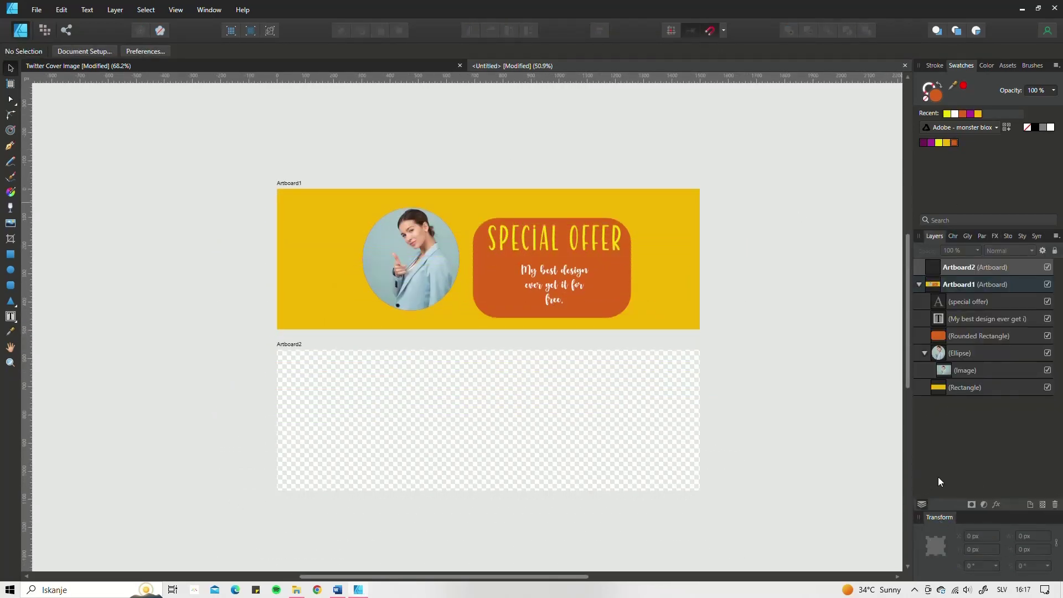
click(935, 66)
click(988, 65)
click(176, 9)
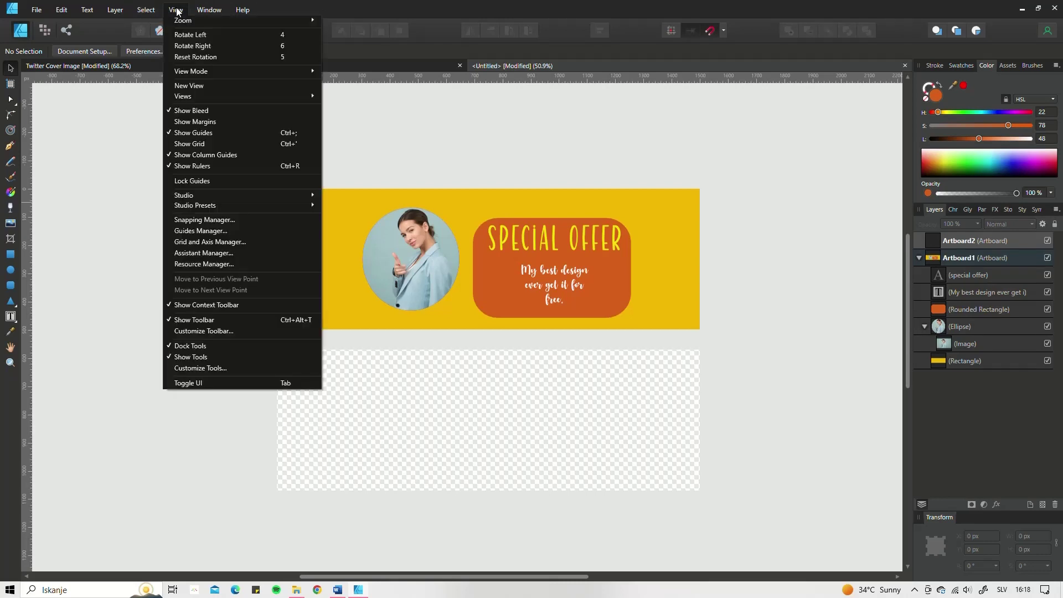
mouse_move(194, 195)
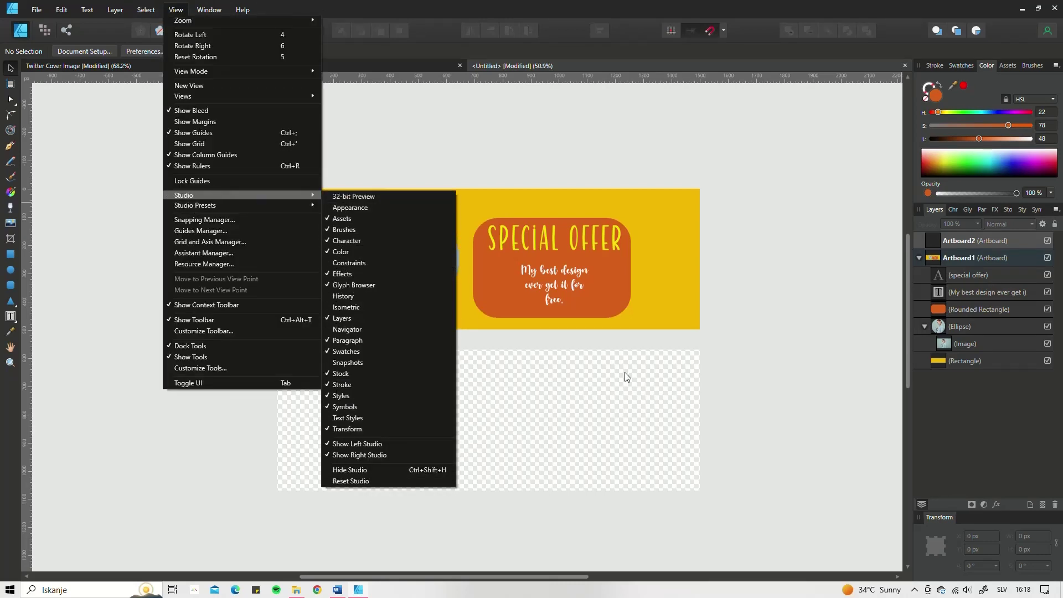
click(744, 335)
Step: Dock the Layers panel left and back right, move the Transform panel, and open the File menu
drag(931, 217, 28, 138)
drag(42, 63, 958, 194)
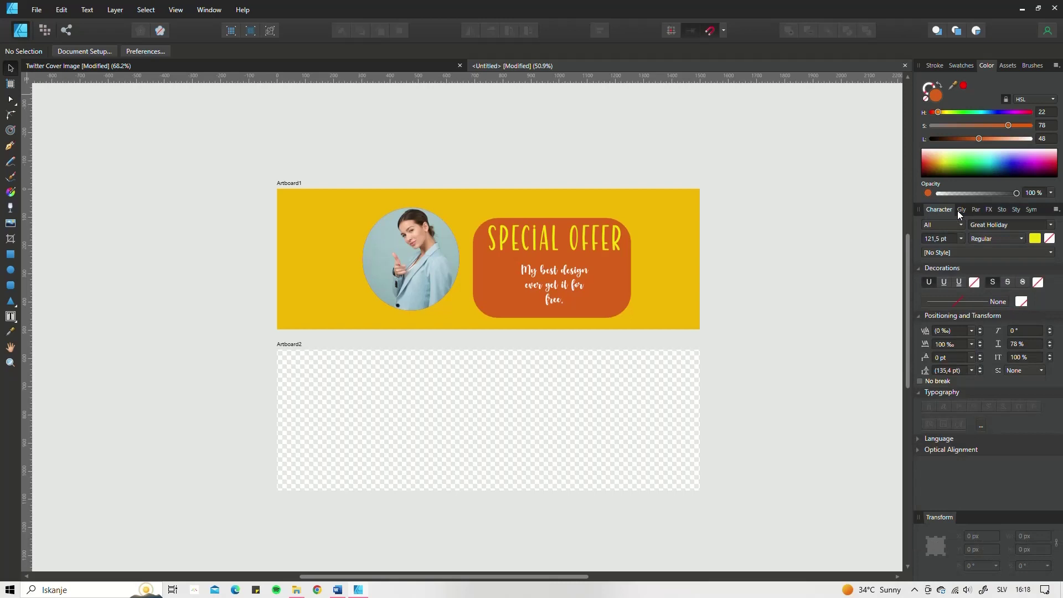
mouse_move(940, 517)
mouse_down()
mouse_move(576, 244)
mouse_move(239, 217)
mouse_move(54, 385)
mouse_move(94, 82)
mouse_move(873, 432)
mouse_move(947, 518)
mouse_up()
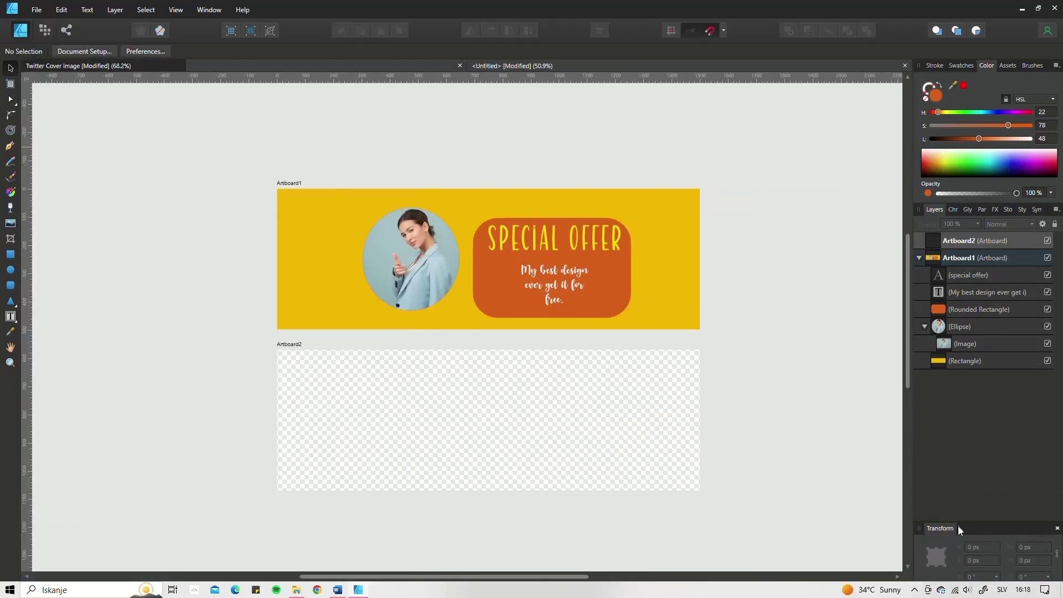
click(36, 10)
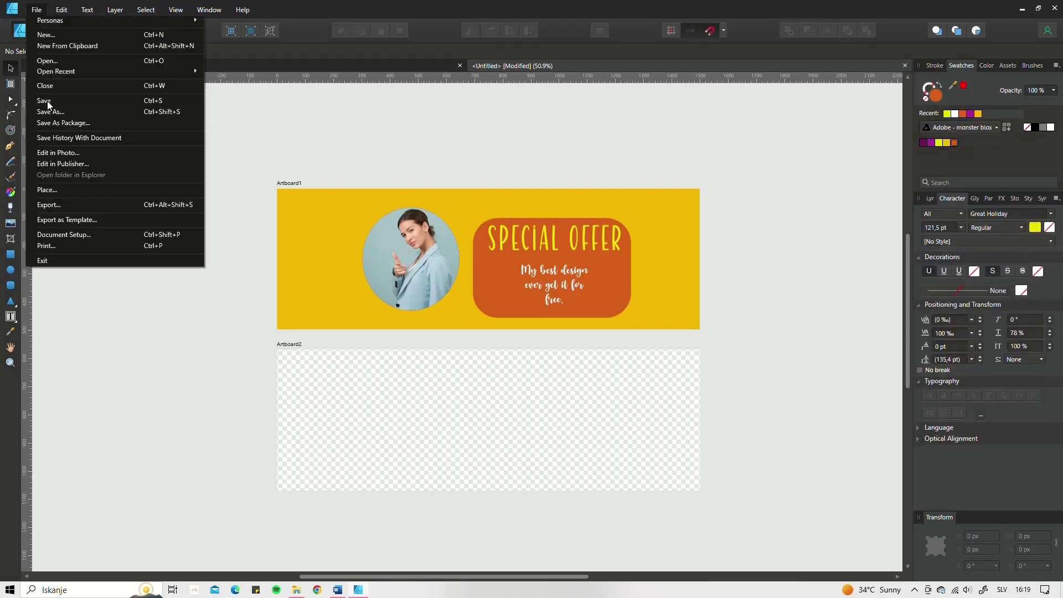
Step: Open Export and preview the JPEG, GIF, TIFF, PSD, PDF, SVG, WMF, EPS, EXR, HDR and TGA options
click(56, 205)
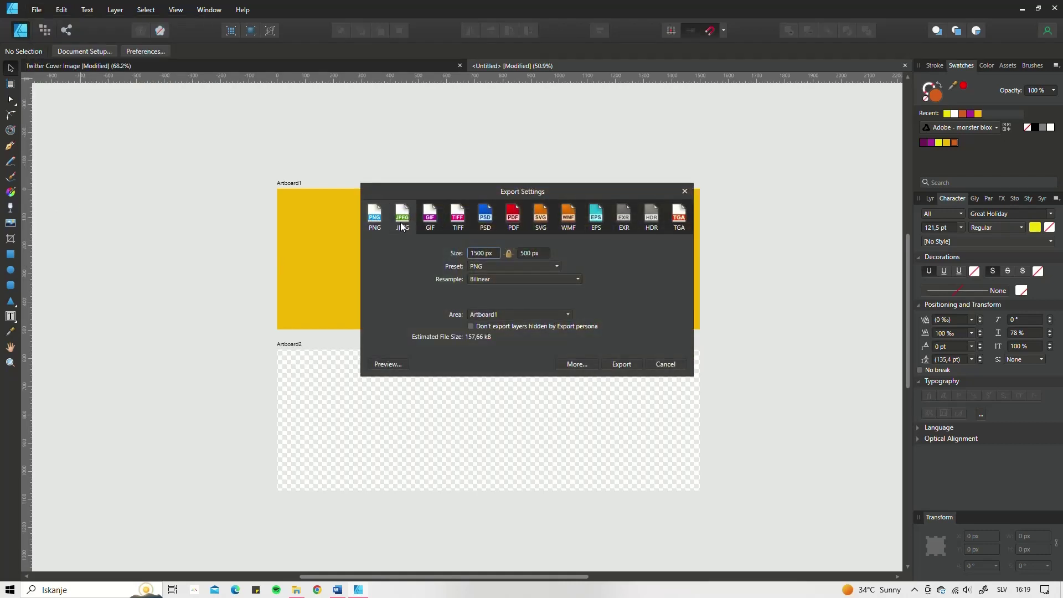
click(403, 219)
click(432, 222)
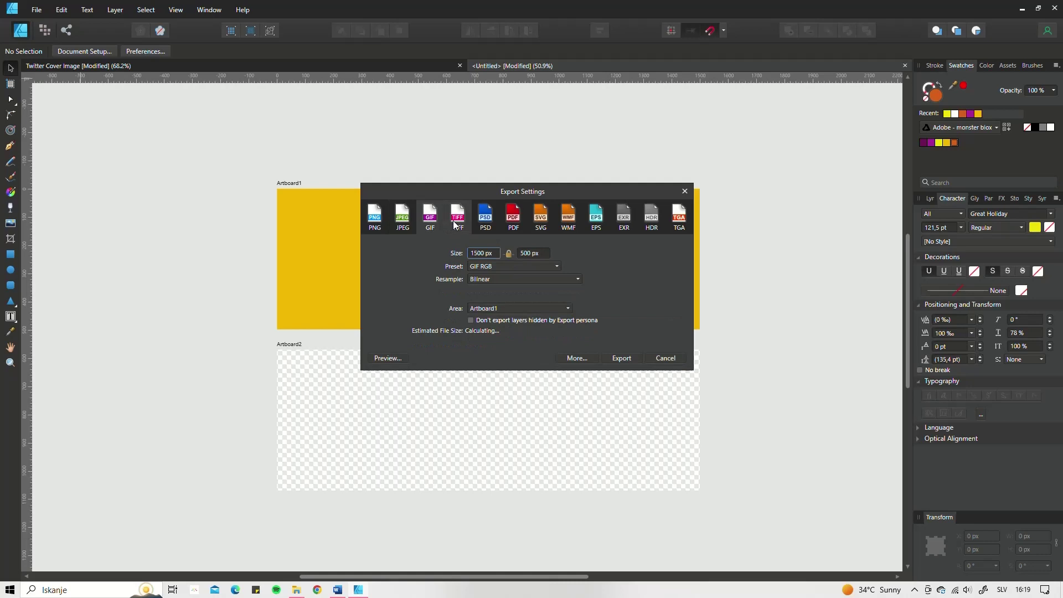
click(457, 222)
click(486, 220)
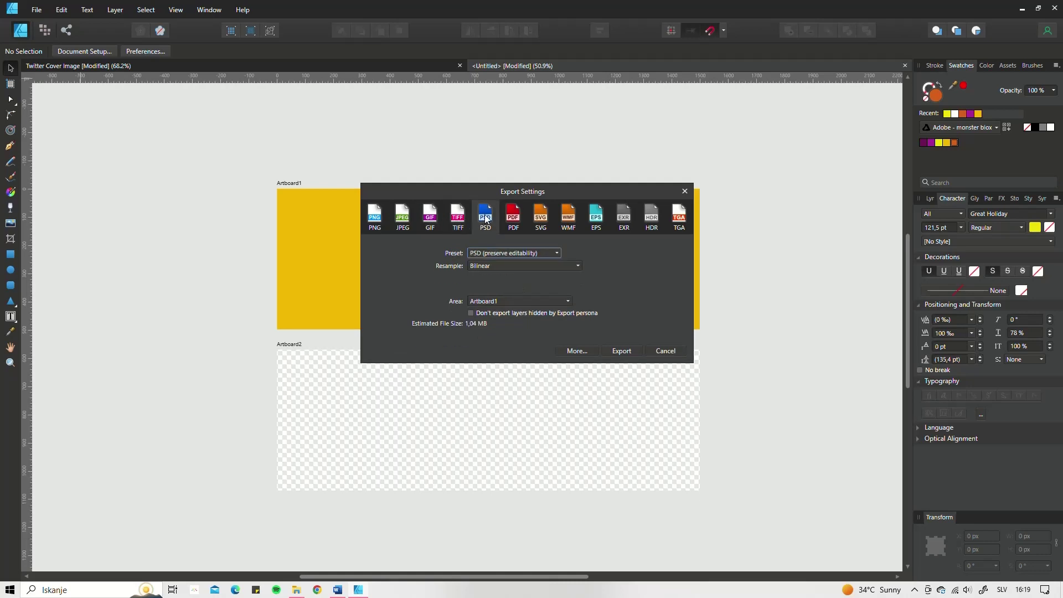
click(513, 220)
click(538, 222)
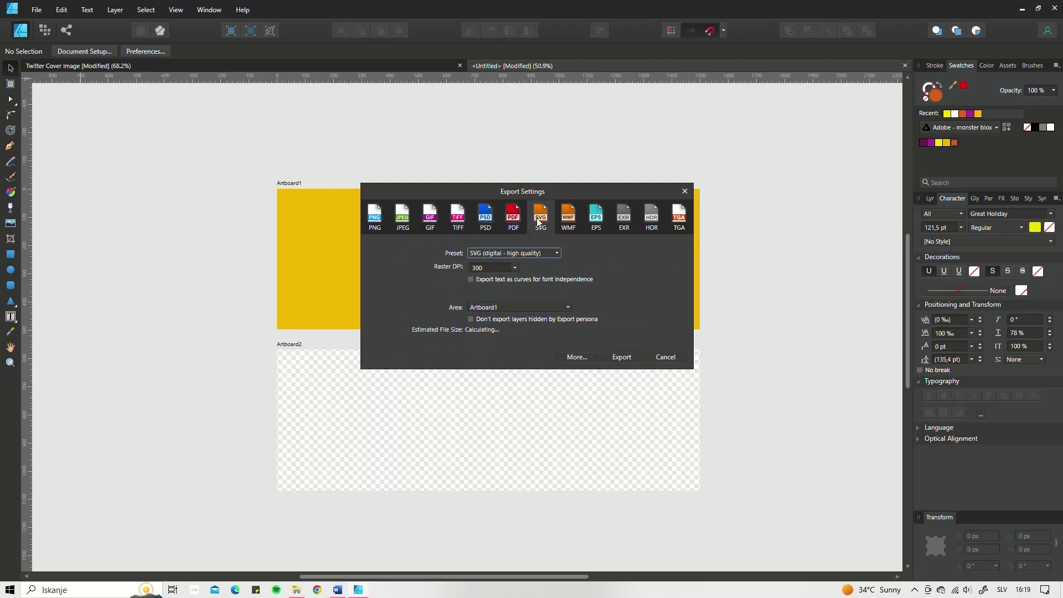
click(564, 217)
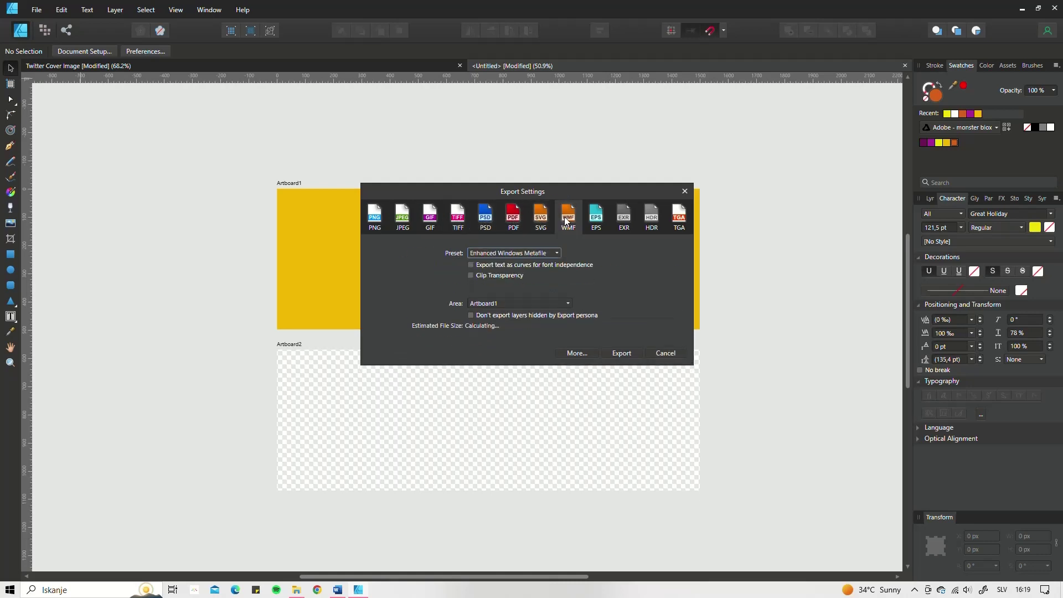
click(603, 219)
click(621, 219)
click(652, 220)
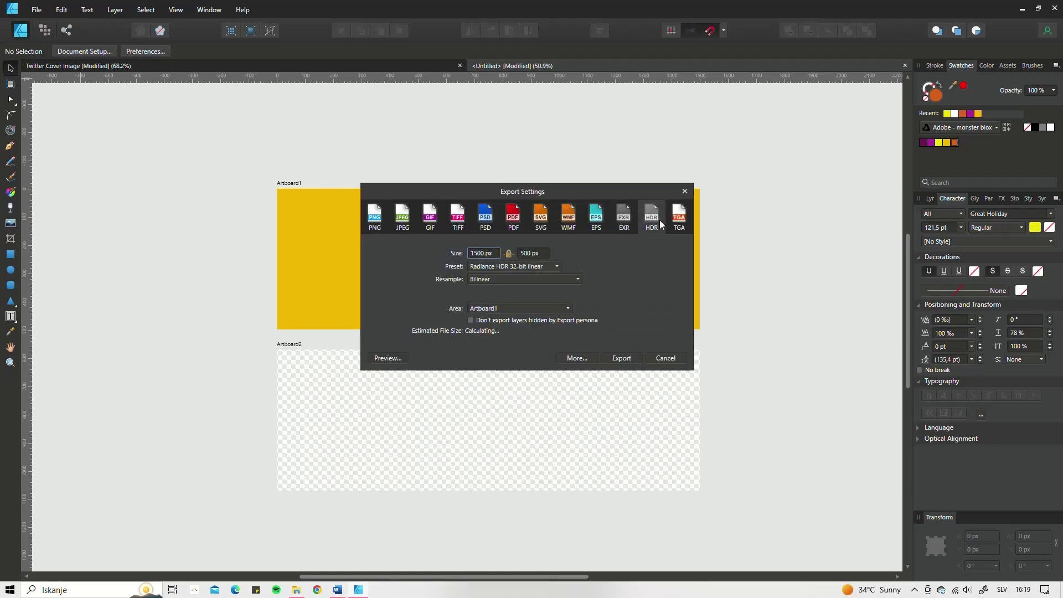
click(670, 218)
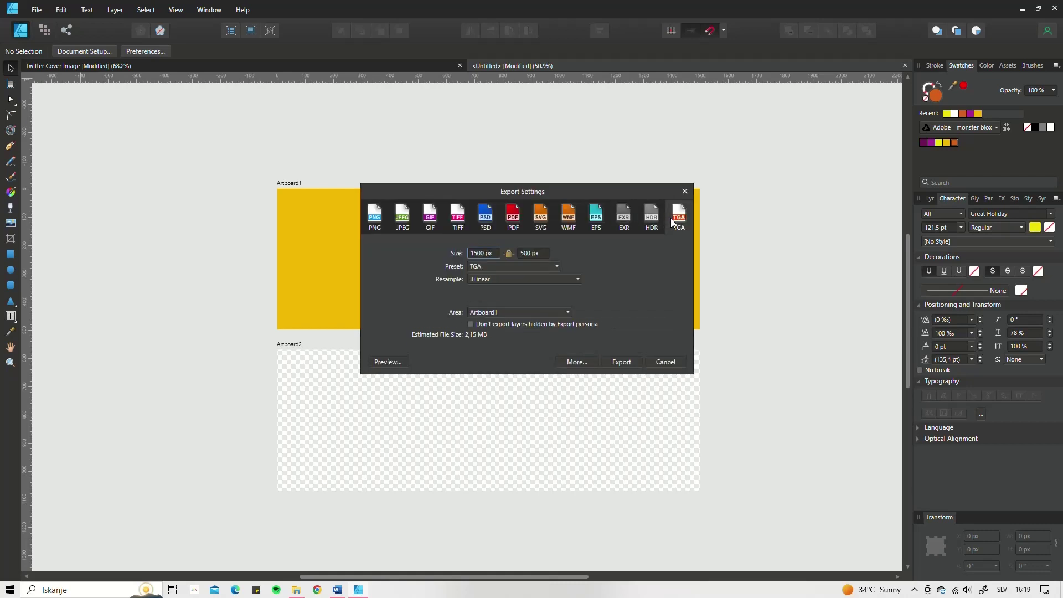
Step: Recheck JPEG, PDF and SVG, then settle on PNG at 1500 × 500 px for Artboard1
click(374, 220)
click(399, 222)
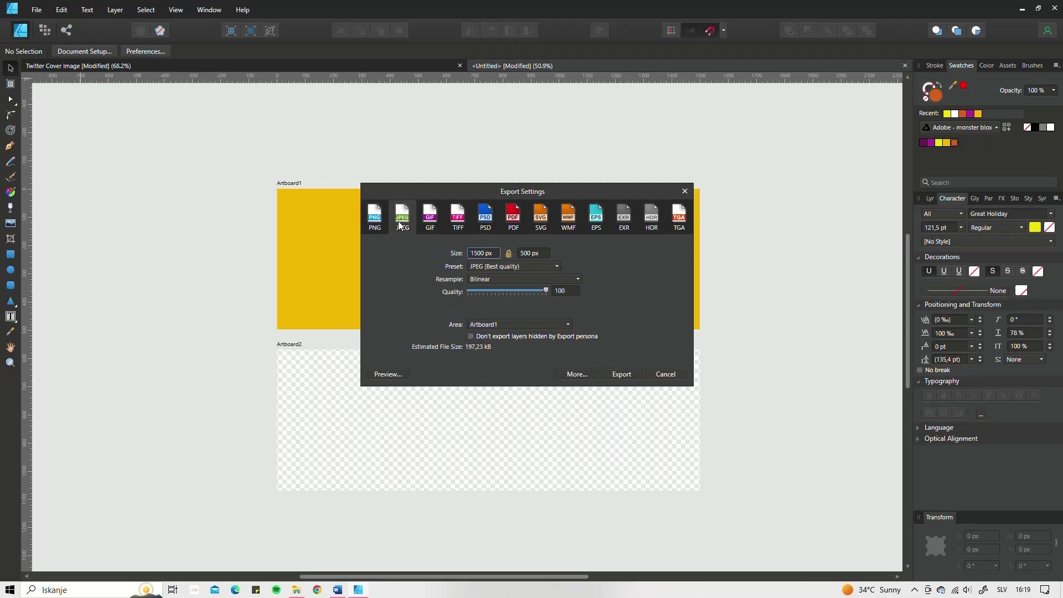
click(519, 220)
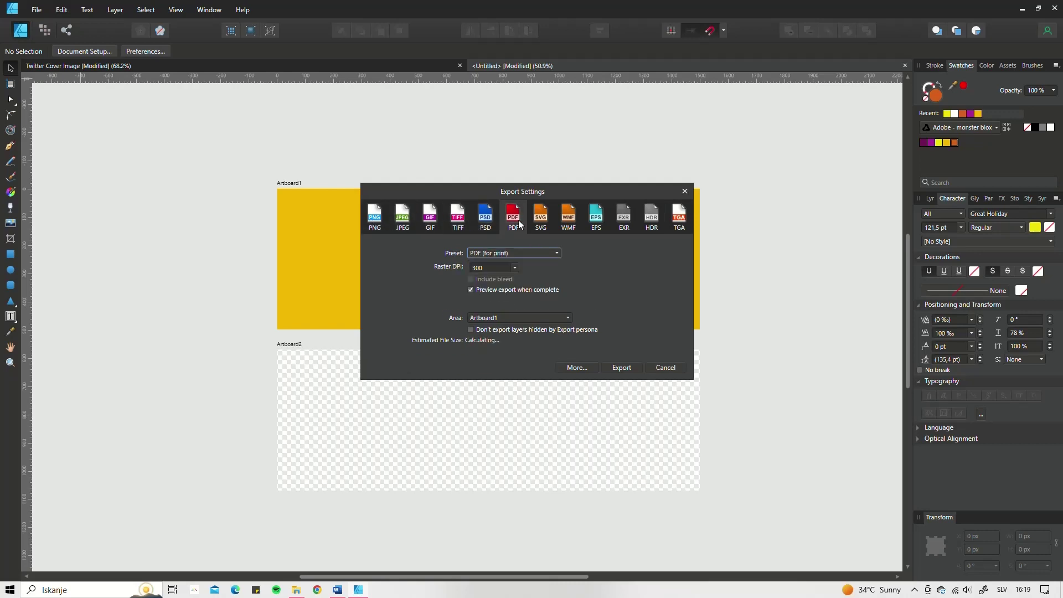
click(537, 221)
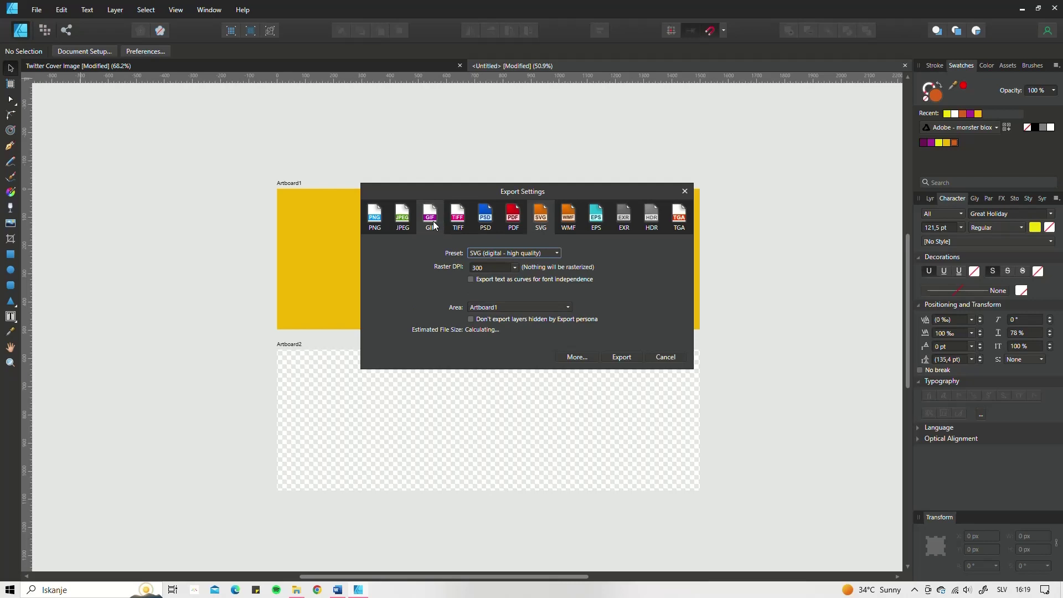
click(380, 221)
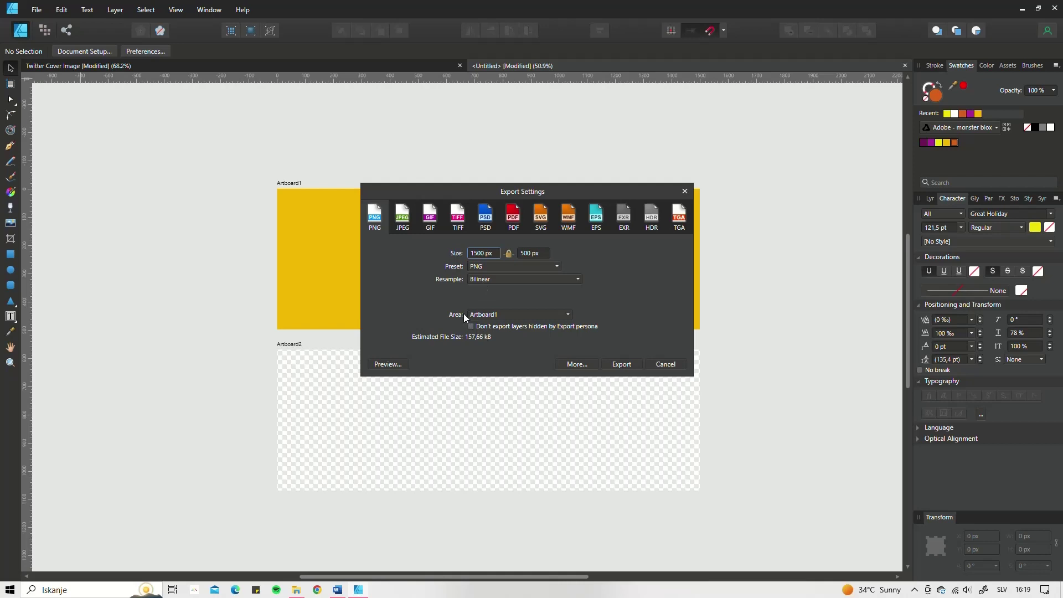
click(507, 315)
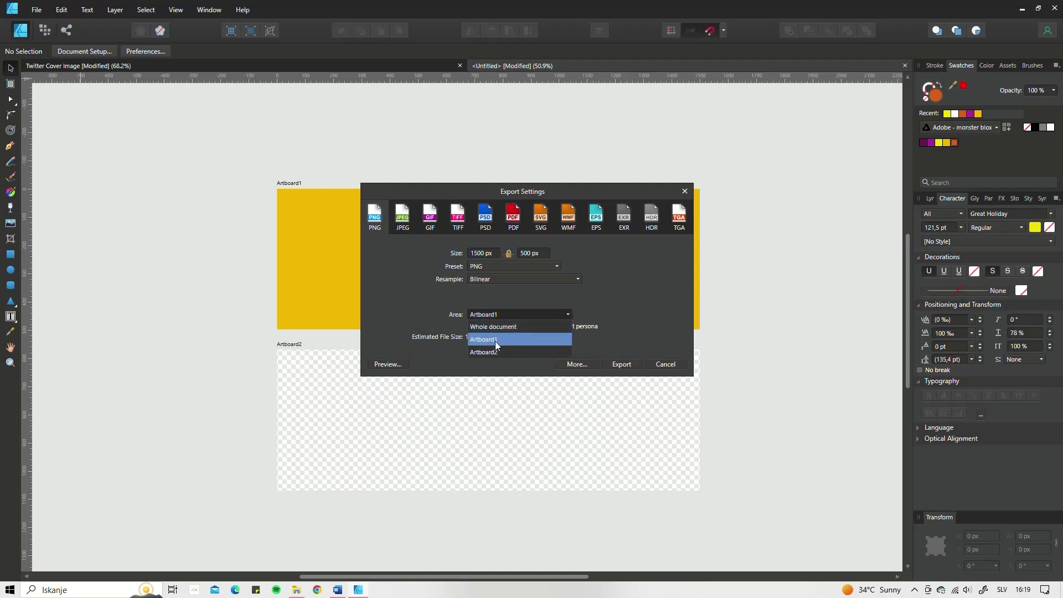
click(489, 352)
click(497, 315)
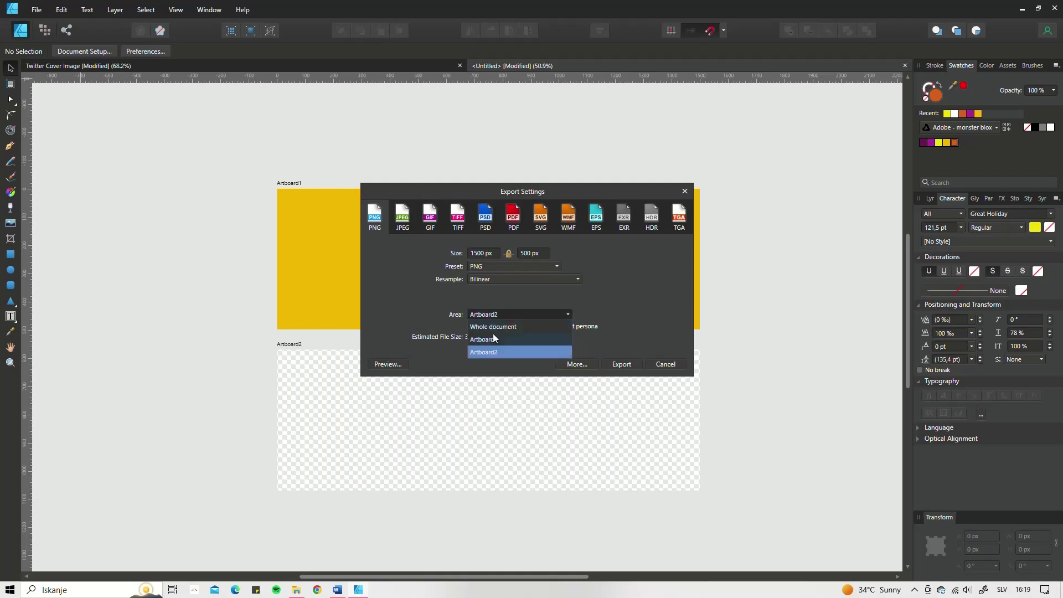
click(491, 339)
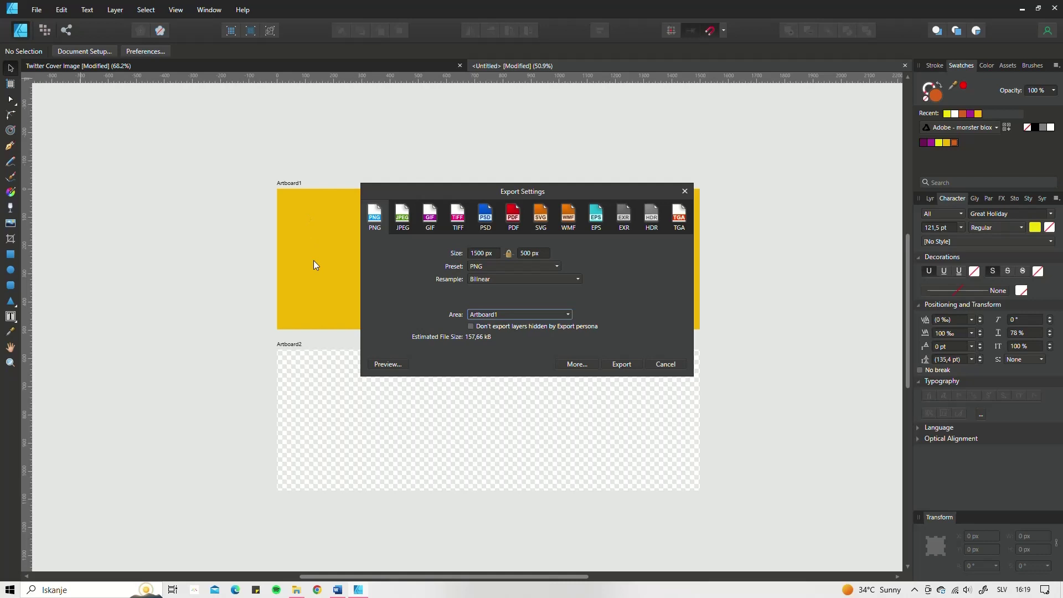
click(480, 316)
click(483, 341)
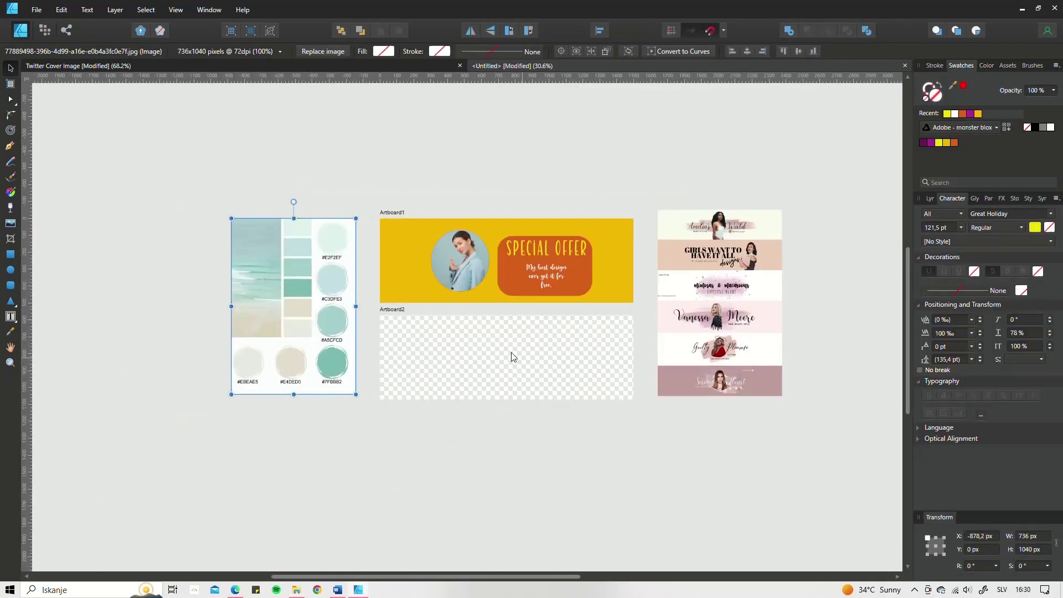
Step: Cover Artboard2 with a mint-filled background rectangle
key(m)
drag(380, 316, 633, 399)
scroll(559, 352, up, 2)
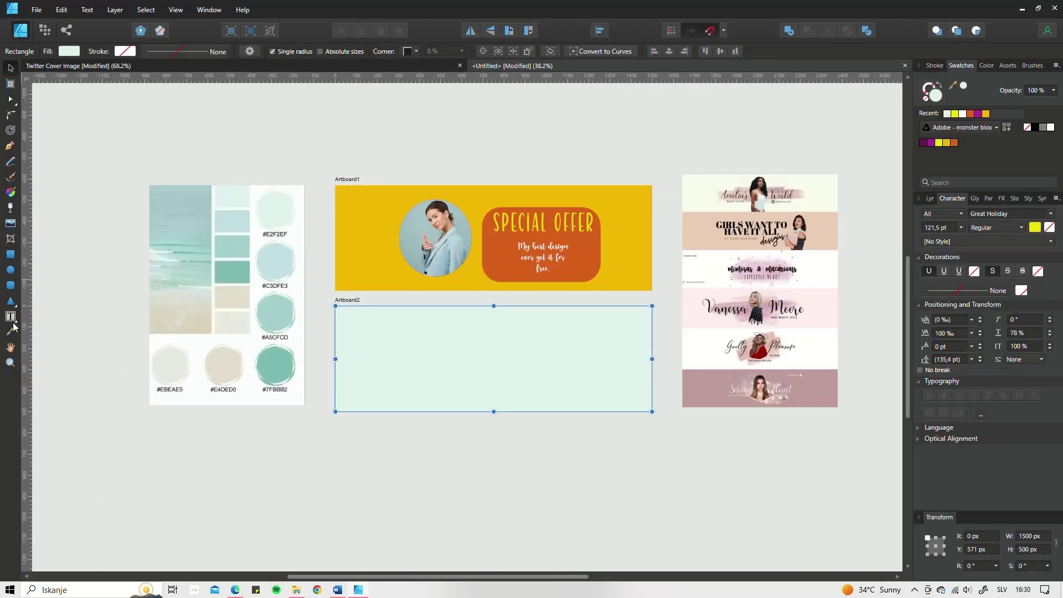
key(t)
drag(382, 311, 420, 369)
drag(537, 366, 570, 444)
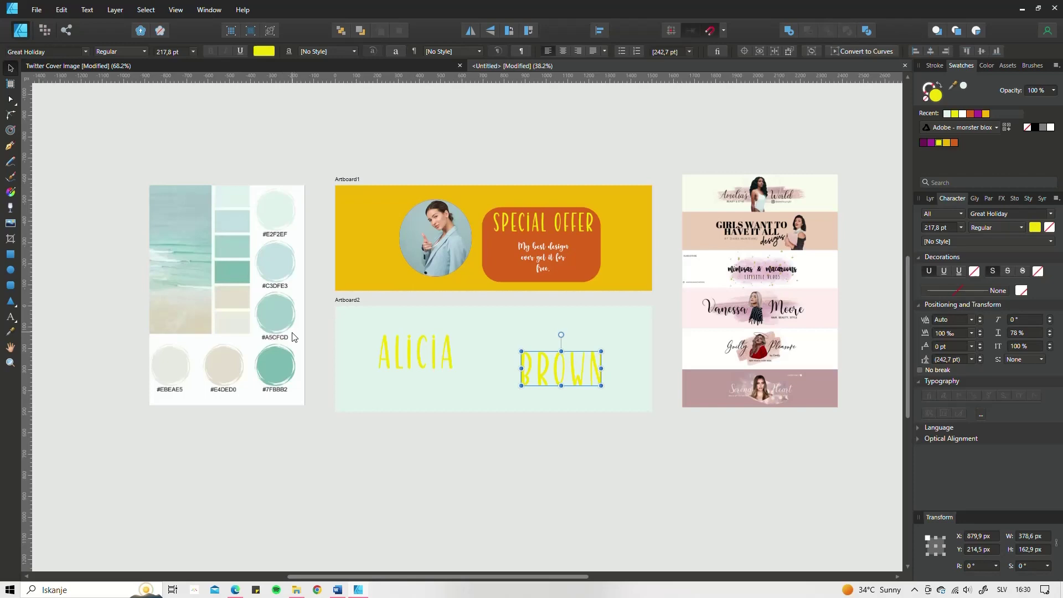
drag(953, 85, 275, 366)
key(v)
click(416, 351)
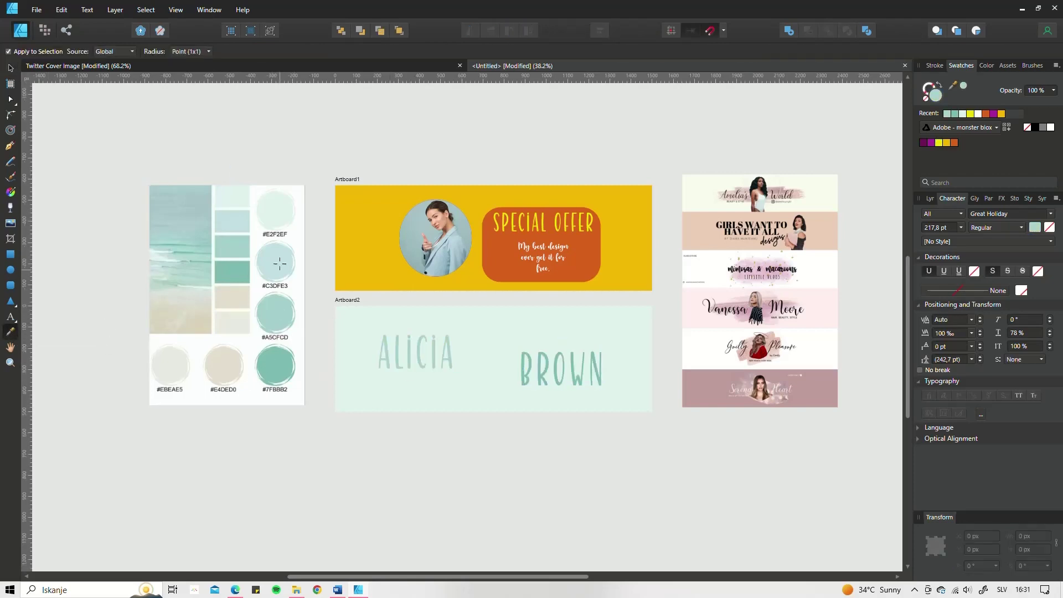
click(561, 366)
click(44, 51)
scroll(143, 198, down, 5)
click(143, 183)
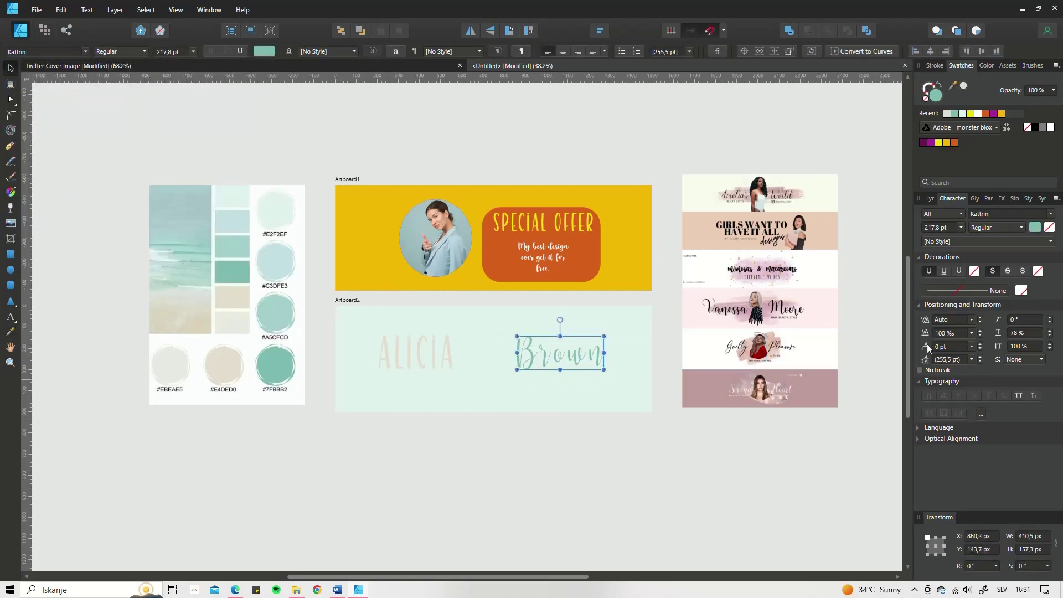
click(438, 352)
click(45, 51)
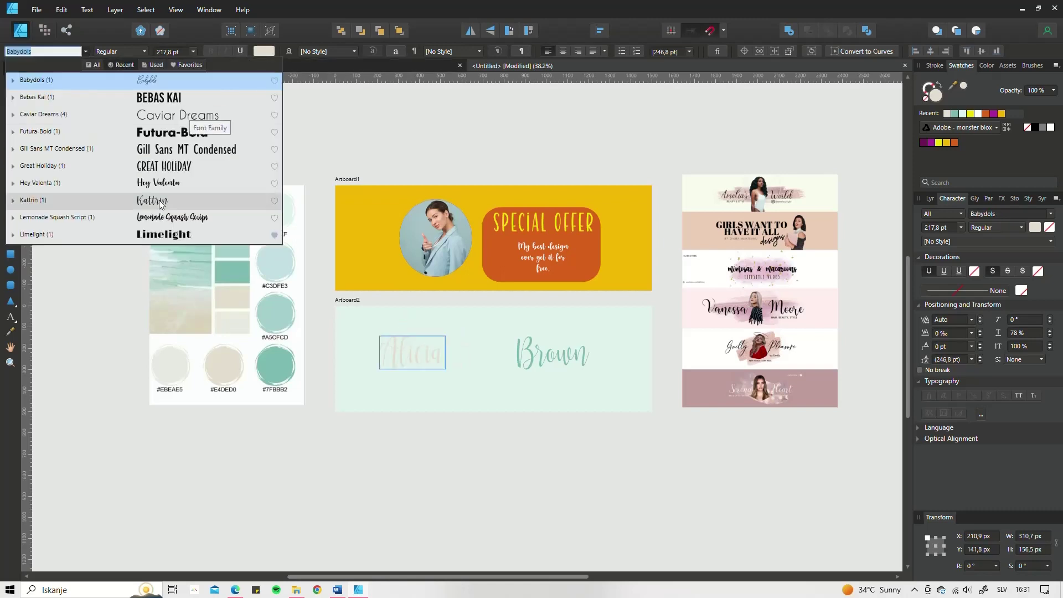
click(143, 133)
click(562, 355)
click(474, 355)
click(12, 175)
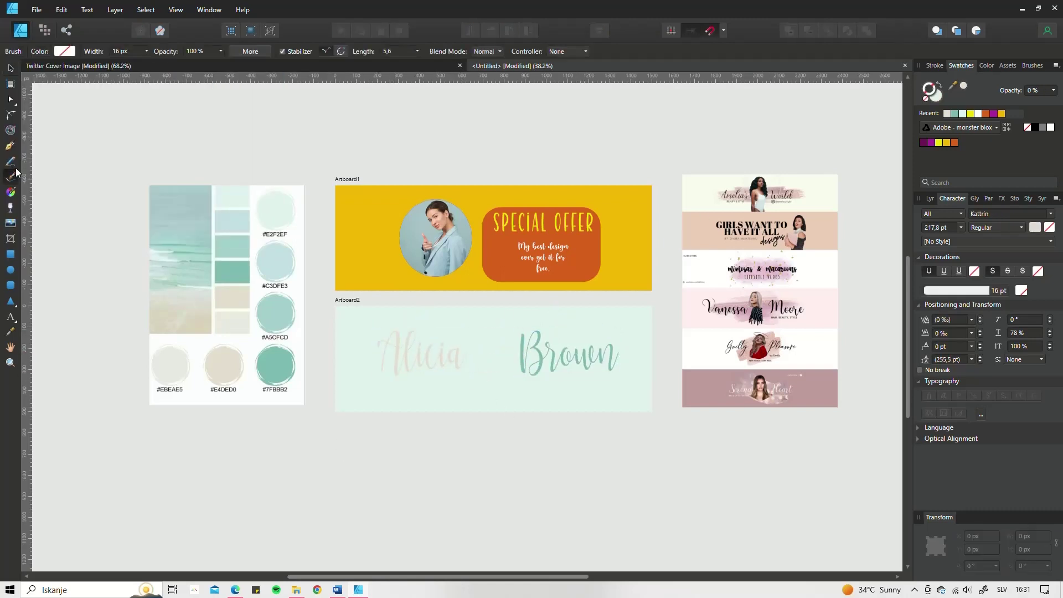
drag(607, 353, 387, 367)
key(i)
click(275, 365)
click(1033, 65)
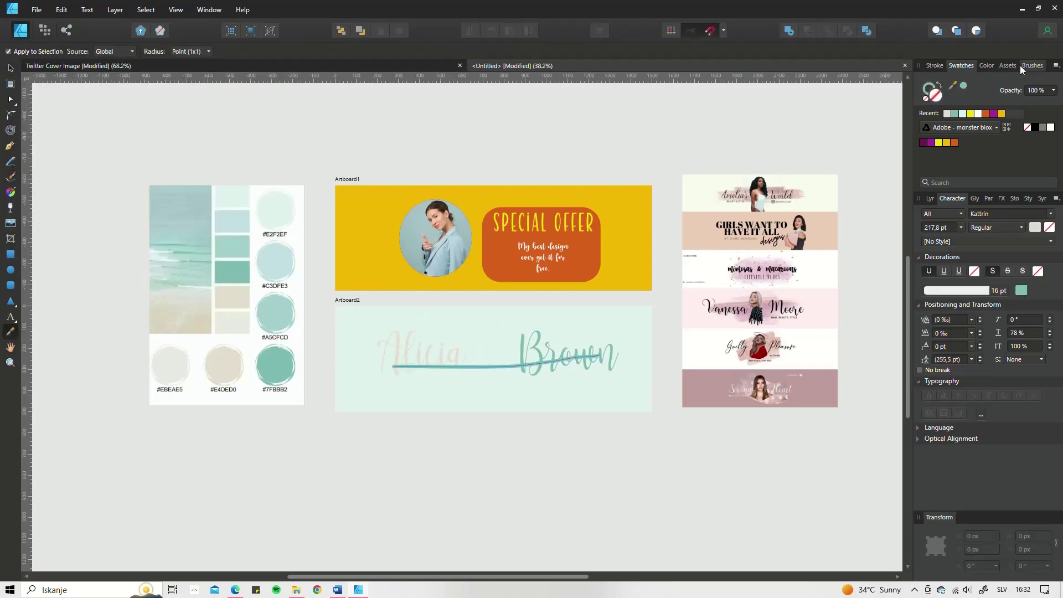
click(964, 164)
click(930, 198)
click(935, 66)
click(1033, 99)
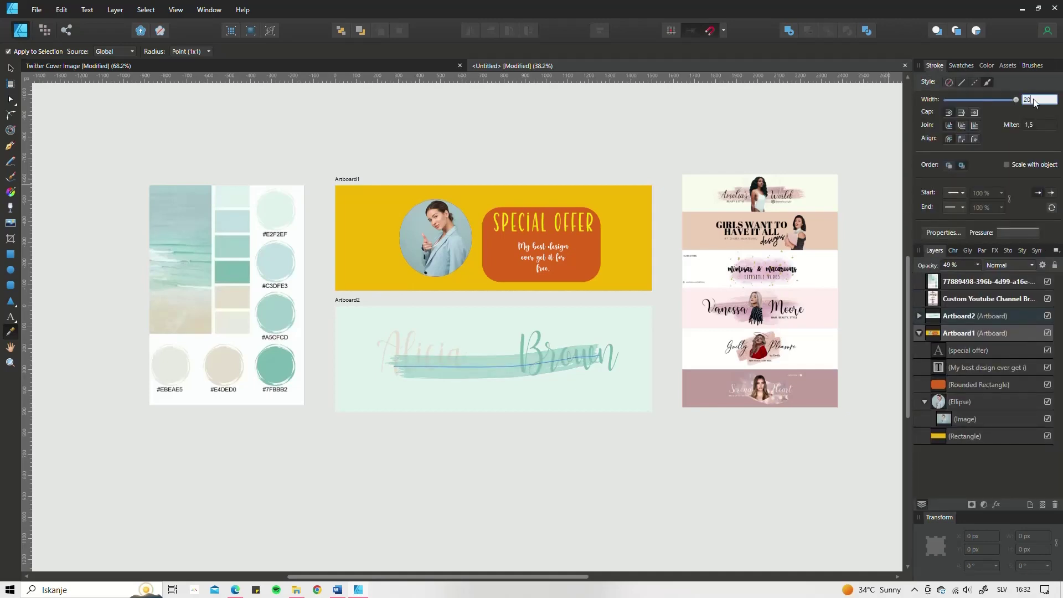
text(300)
key(Return)
scroll(633, 350, up, 2)
key(a)
click(458, 364)
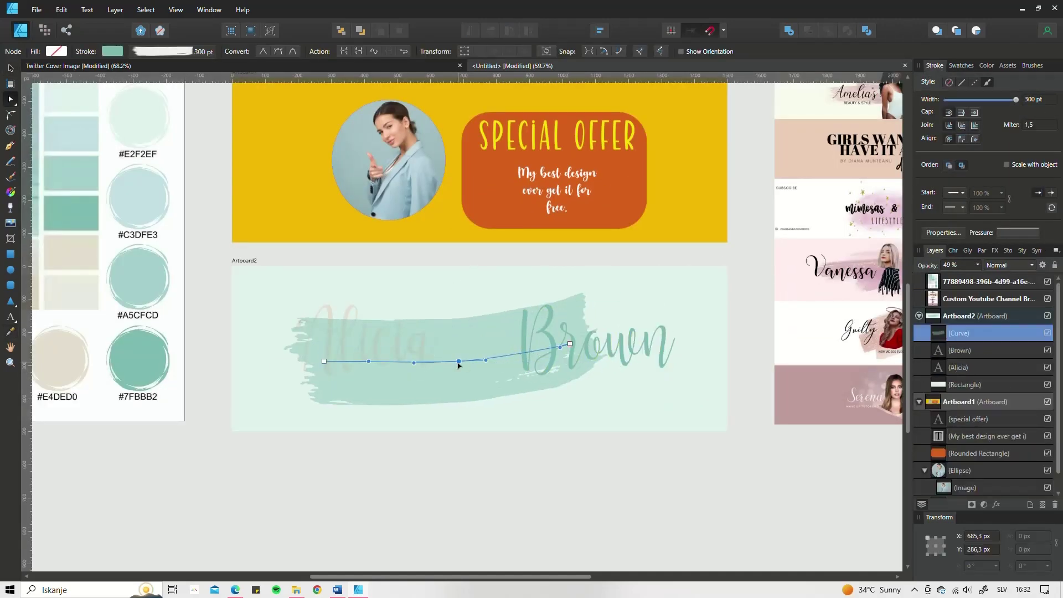
scroll(591, 373, down, 2)
key(i)
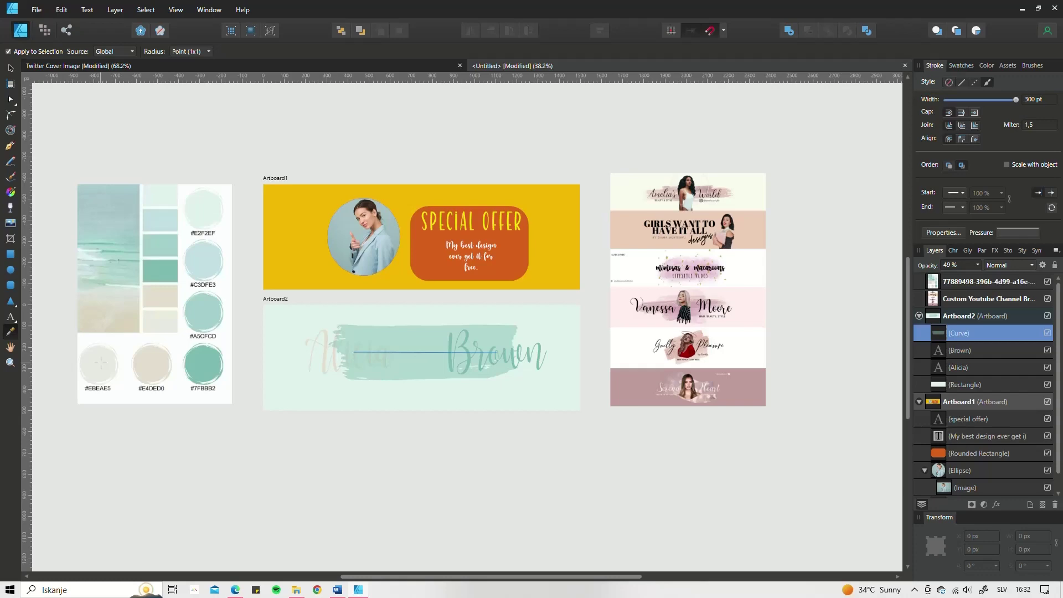
click(962, 65)
scroll(481, 405, up, 2)
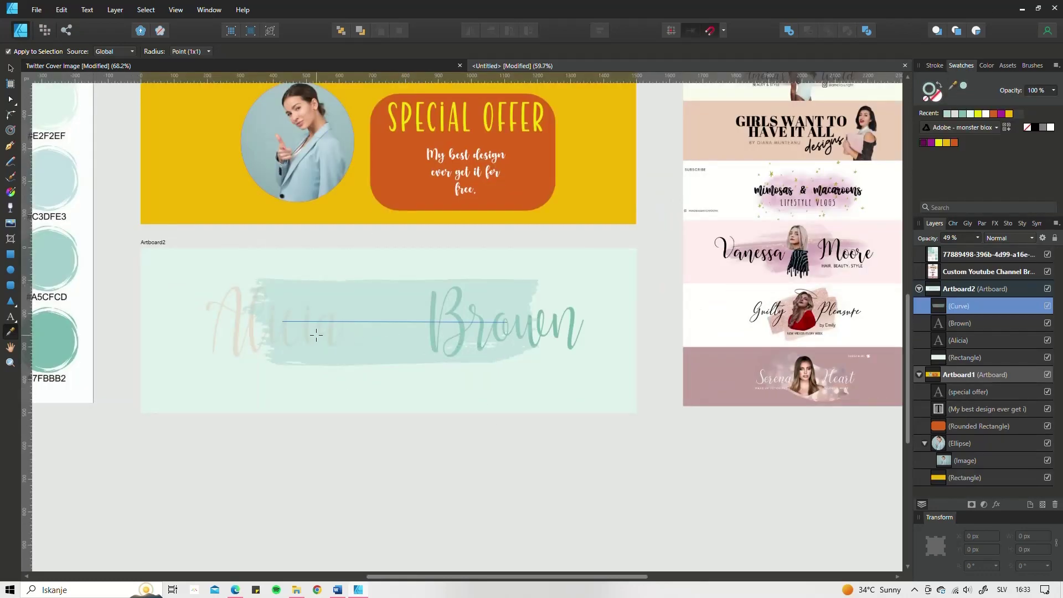
key(v)
key(ctrl+[)
key(ctrl+[)
key(i)
scroll(213, 361, left, 5)
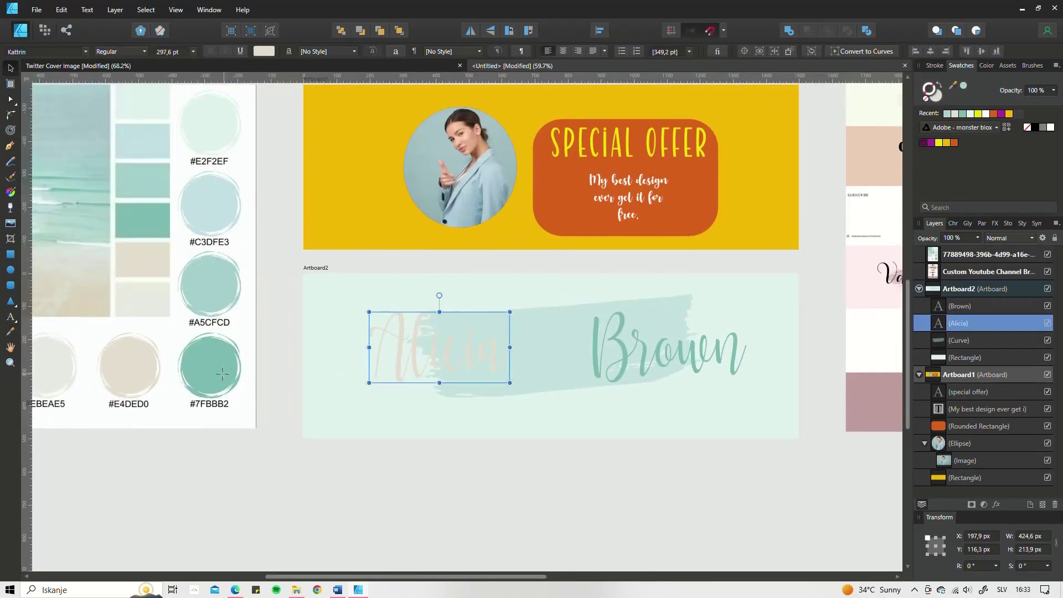
click(212, 361)
Step: Copy the woman's photo from the first banner onto the mint banner and enlarge it
scroll(213, 361, right, 4)
key(v)
click(349, 160)
drag(349, 160, 493, 370)
drag(544, 425, 562, 291)
Step: Trace the woman's jacket, shoulder, neck, hair bun and head with the Pen tool
key(p)
scroll(457, 493, up, 4)
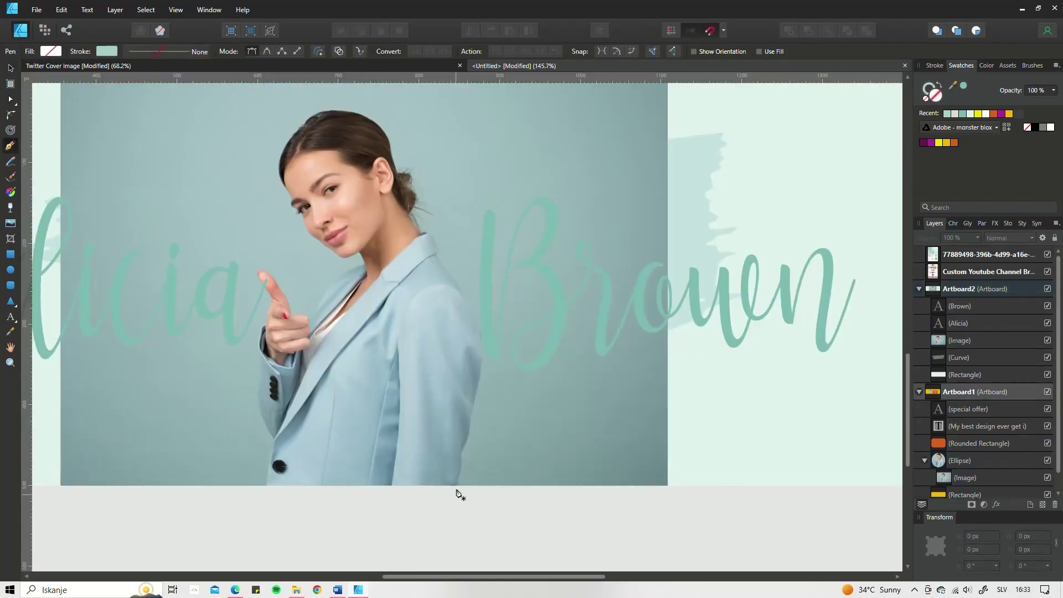
scroll(450, 441, up, 4)
click(505, 367)
scroll(506, 367, up, 3)
click(537, 388)
scroll(537, 388, up, 3)
click(511, 282)
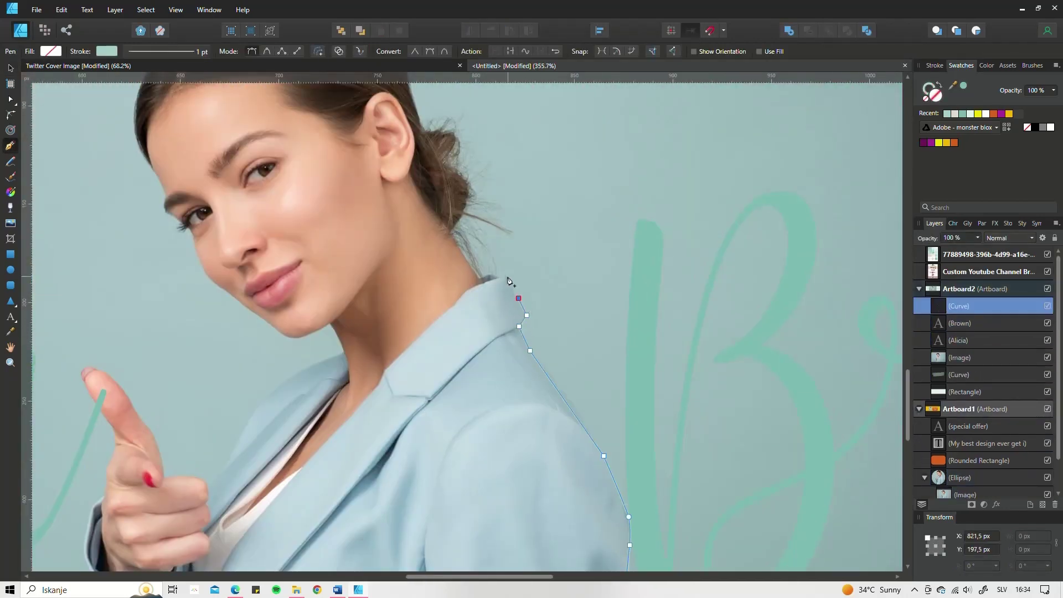
click(485, 278)
scroll(484, 278, up, 1)
click(493, 313)
click(485, 276)
scroll(485, 275, up, 2)
click(488, 314)
click(473, 299)
click(453, 306)
click(444, 294)
scroll(470, 373, up, 3)
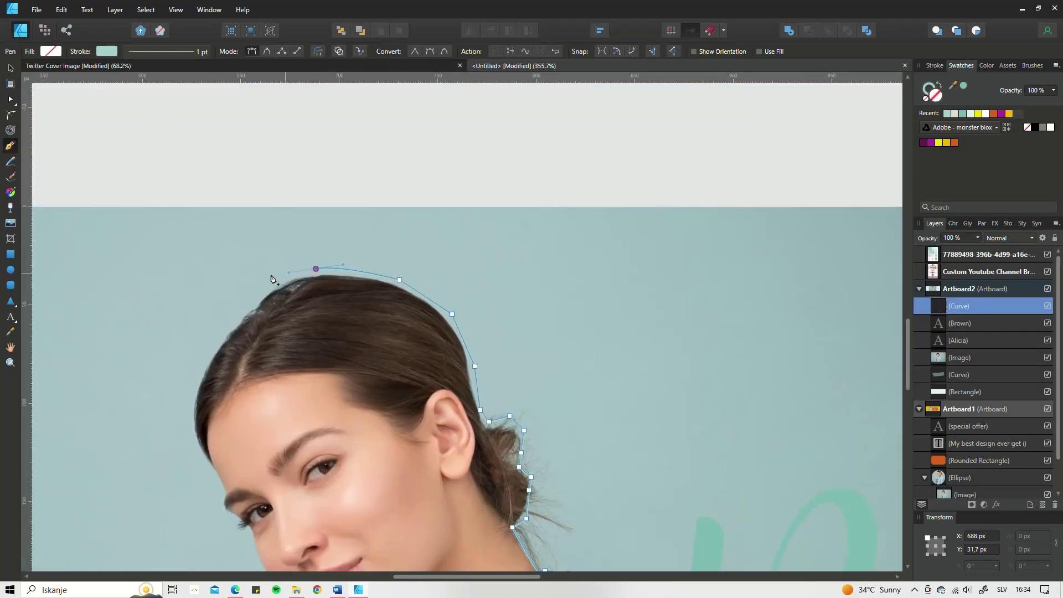
Step: Continue the outline down the face, chin, pointing hand and jacket edge, closing the shape
click(219, 490)
click(224, 513)
click(236, 529)
click(248, 535)
scroll(248, 535, down, 3)
click(276, 309)
click(303, 342)
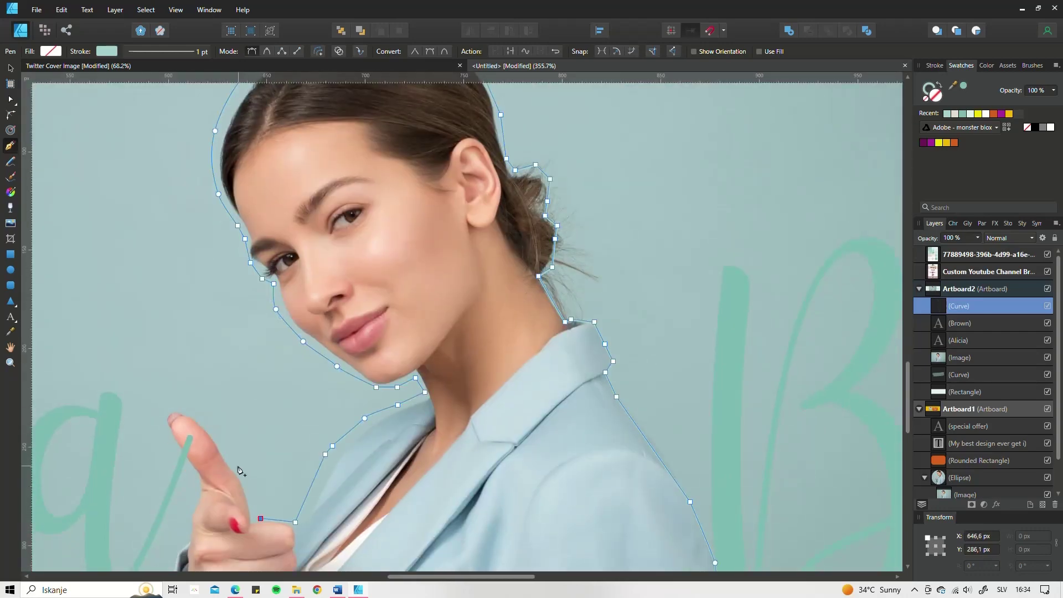
scroll(195, 501, down, 3)
scroll(294, 332, down, 3)
click(296, 303)
click(287, 360)
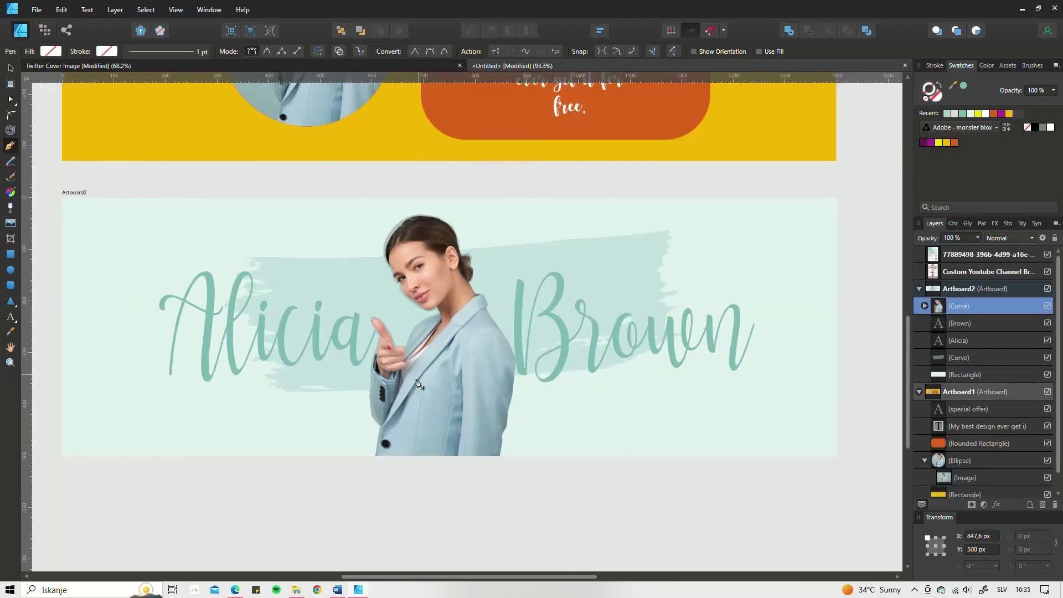
Step: Mask the photo inside the traced outline and select nodes on the hair and face
key(v)
scroll(387, 274, up, 5)
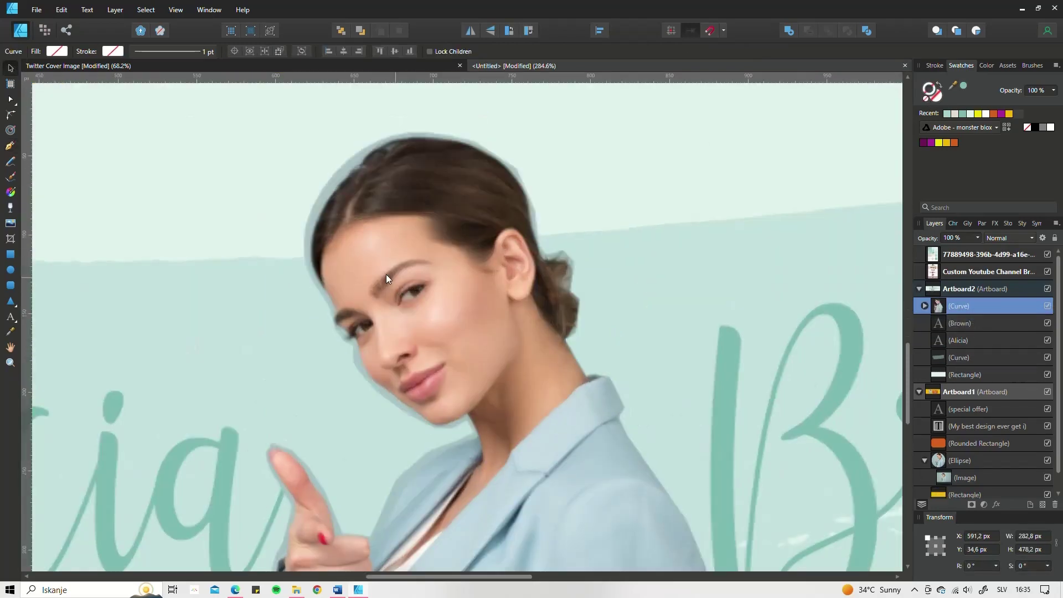
key(a)
scroll(352, 166, up, 3)
click(305, 418)
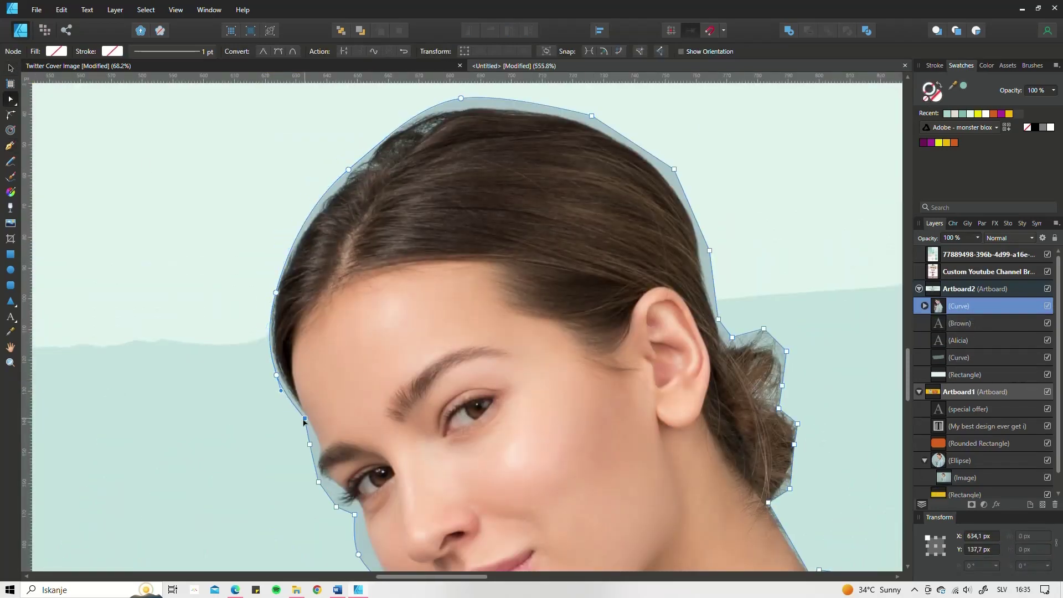
click(318, 482)
scroll(332, 388, down, 3)
scroll(386, 471, up, 3)
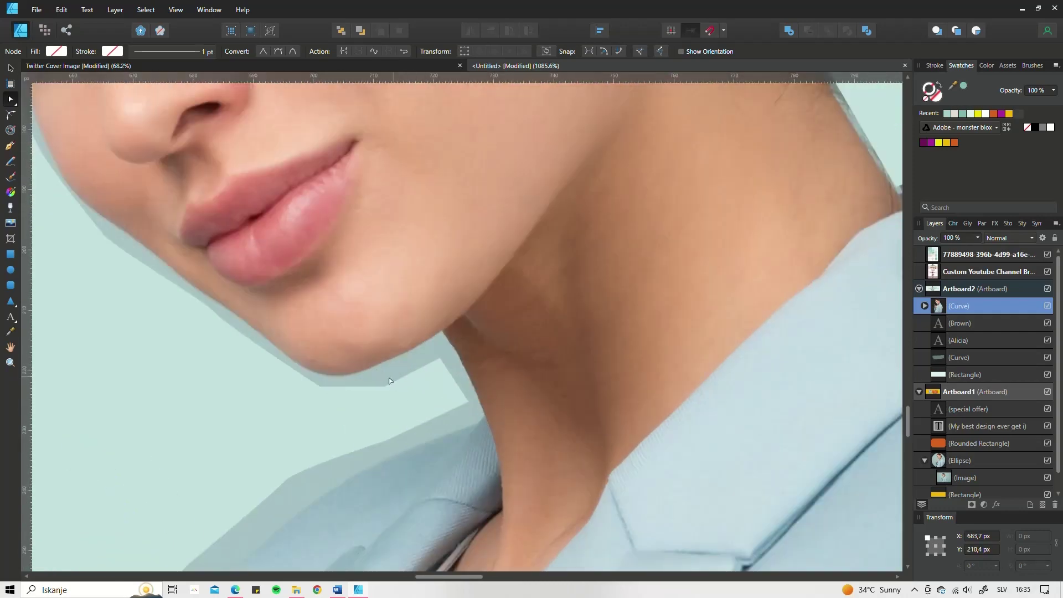
scroll(292, 499, down, 3)
Step: Pull the collar node in to fit the jacket and refine the fingertip and sleeve nodes
click(410, 336)
drag(370, 336, 352, 451)
scroll(353, 451, down, 3)
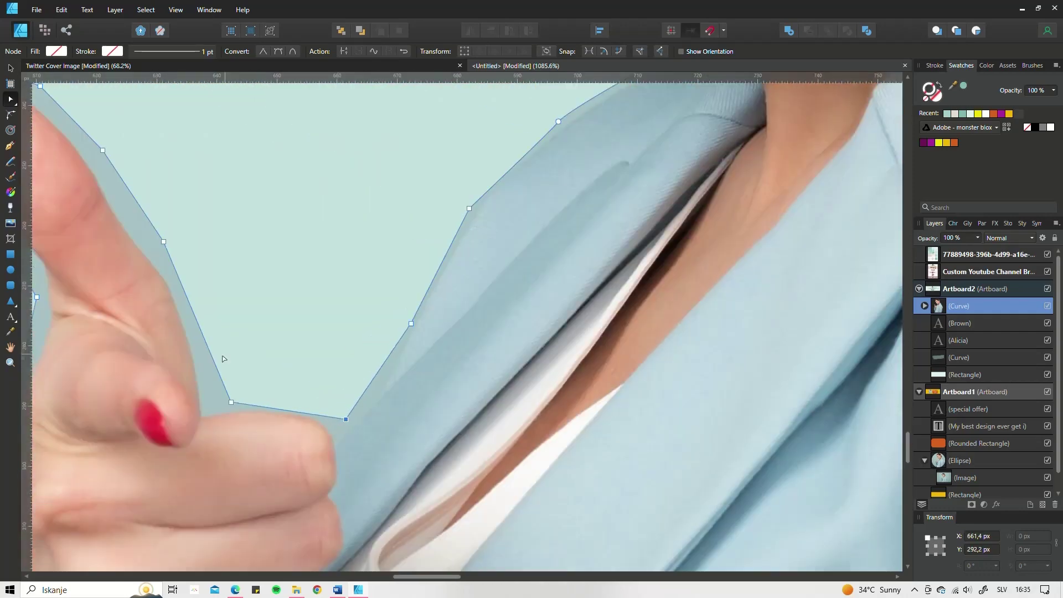
scroll(352, 388, left, 3)
click(378, 375)
scroll(288, 344, down, 10)
scroll(288, 344, left, 2)
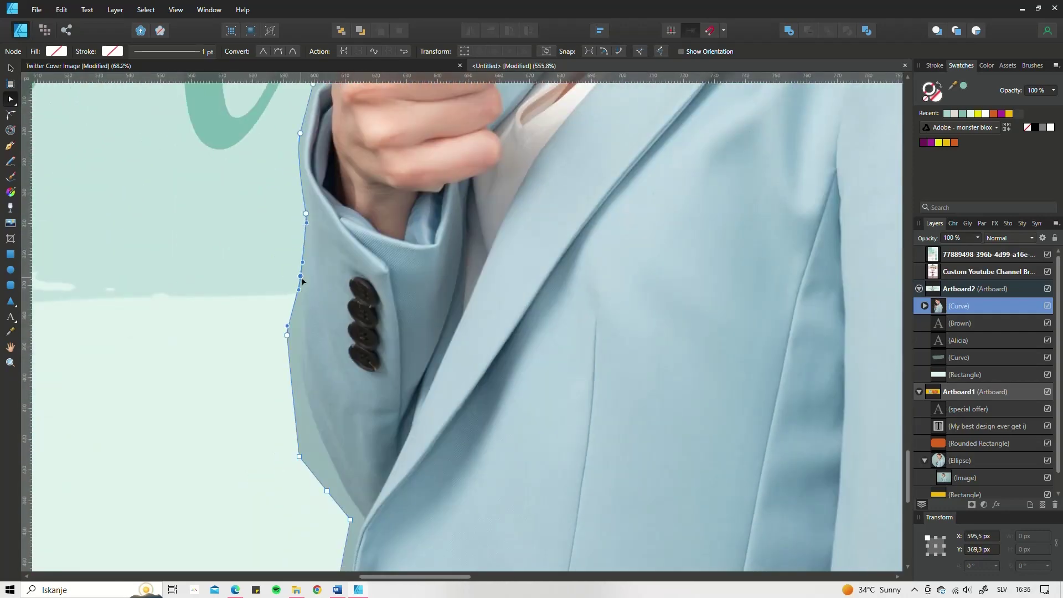
click(361, 520)
scroll(311, 509, down, 5)
scroll(311, 508, down, 10)
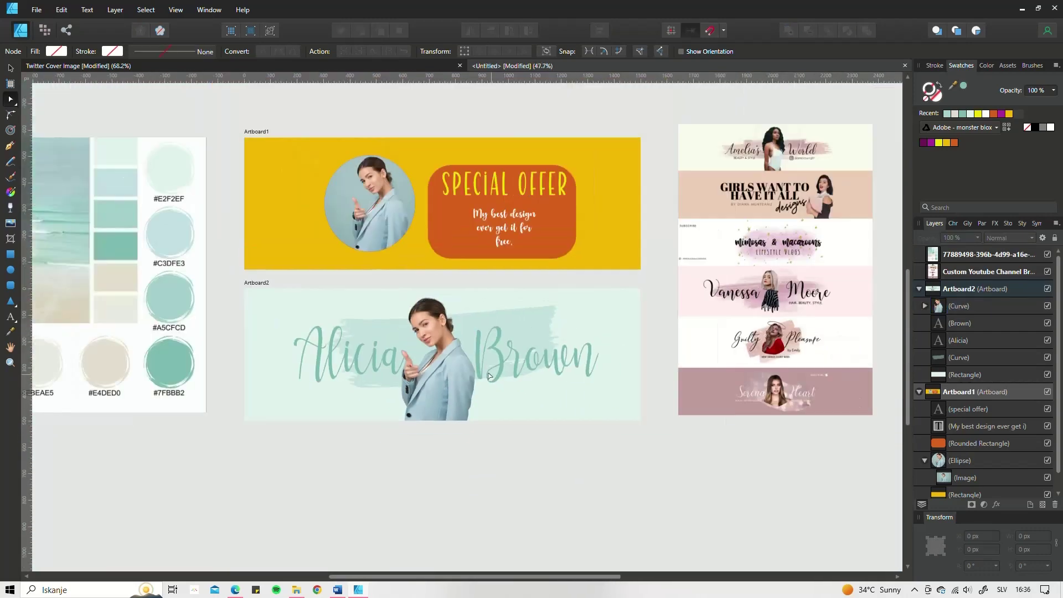
Step: Draw a small five-point star on the mint banner and duplicate it
scroll(310, 333, up, 2)
click(10, 300)
scroll(299, 271, up, 3)
drag(294, 265, 313, 286)
scroll(314, 287, down, 3)
key(v)
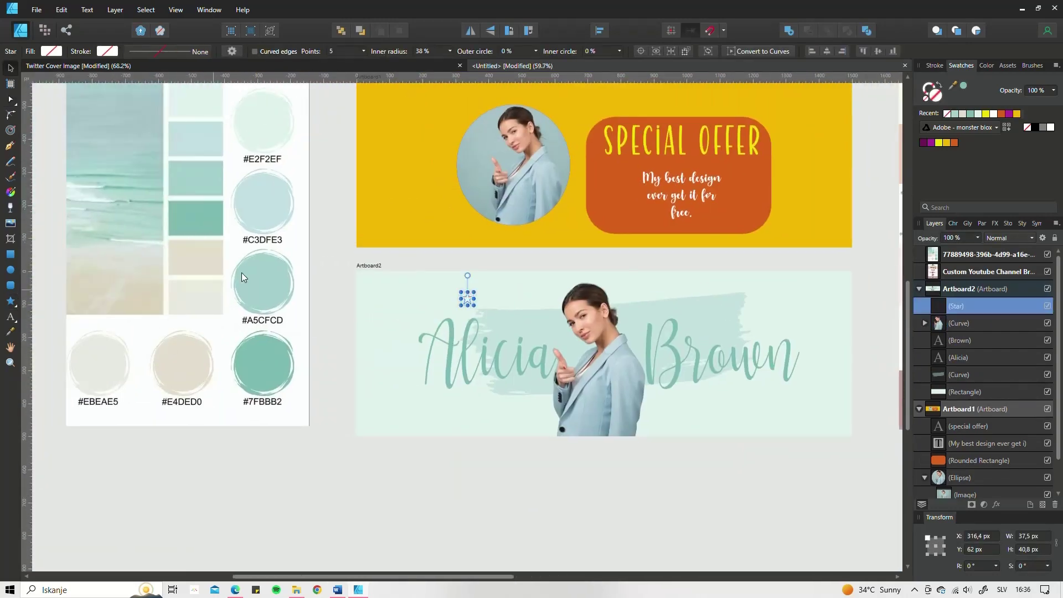
click(242, 272)
key(ctrl+z)
Step: Drag star copies across the banner and select other stars to arrange them
scroll(313, 224, up, 3)
scroll(332, 266, down, 2)
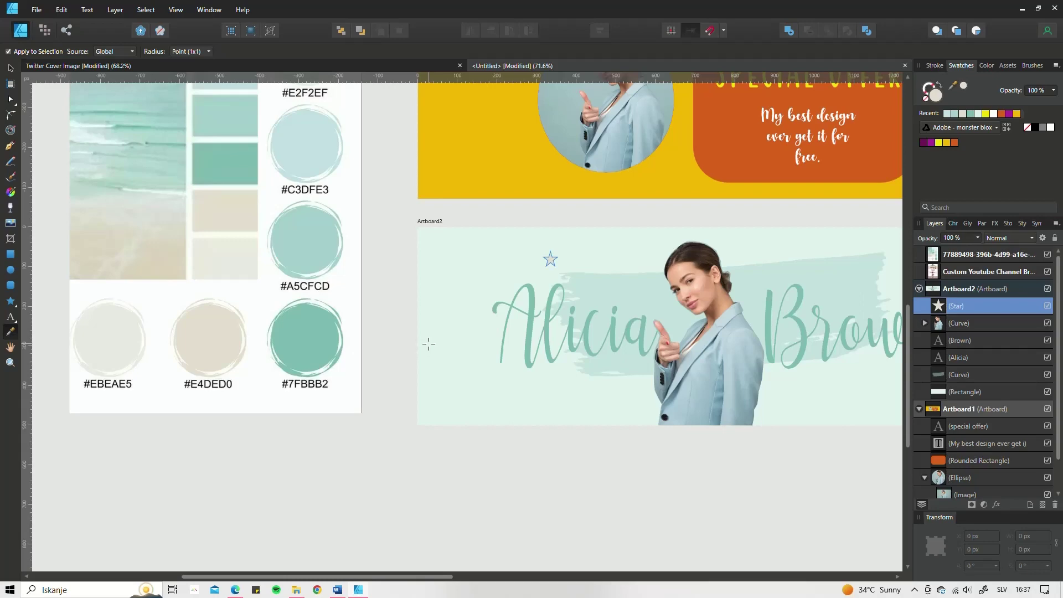
scroll(369, 291, up, 2)
drag(369, 291, 551, 325)
click(641, 321)
scroll(576, 432, down, 2)
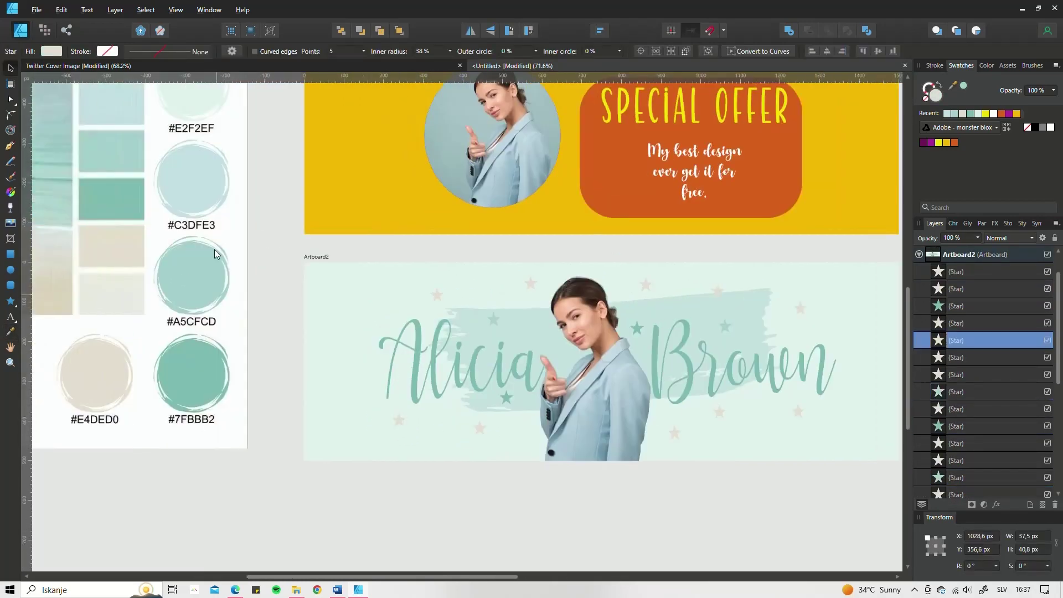
click(633, 286)
scroll(467, 452, down, 2)
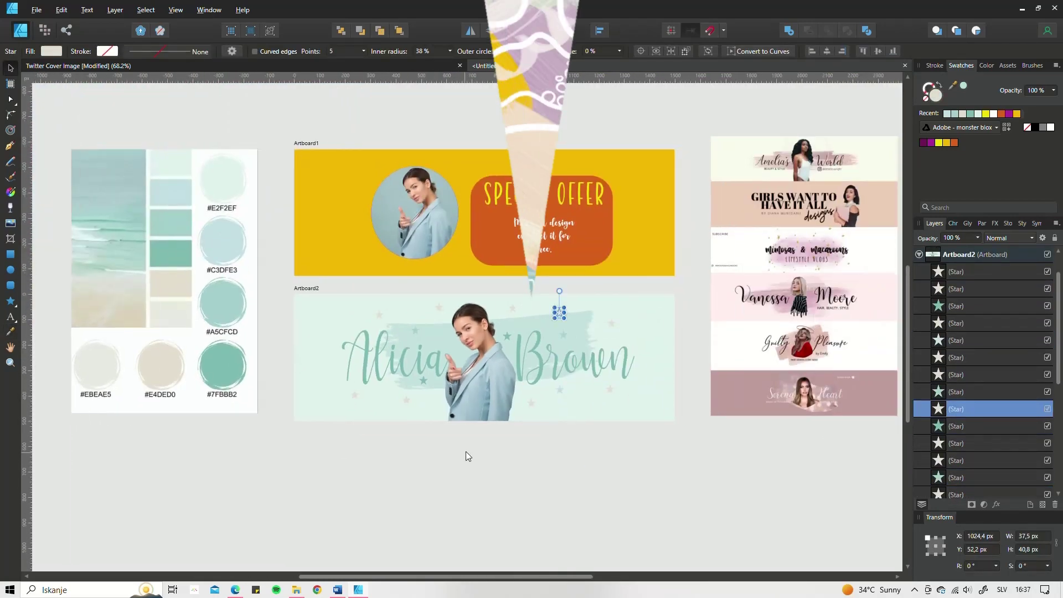
scroll(552, 431, down, 1)
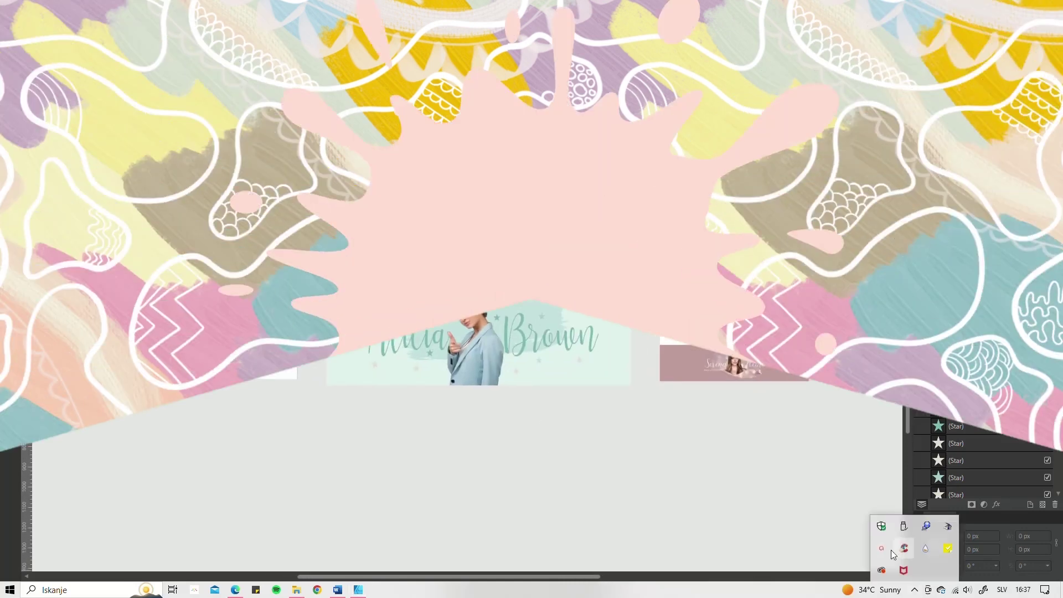